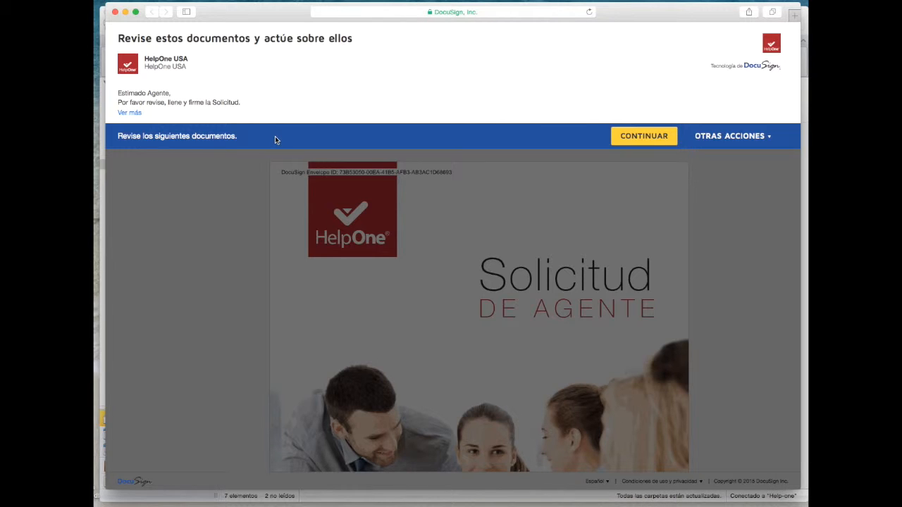
Open the HelpOne 'Solicitud de Agente' document from the review banner with CONTINUAR
{"action": "left_click", "coordinate": [635, 137]}
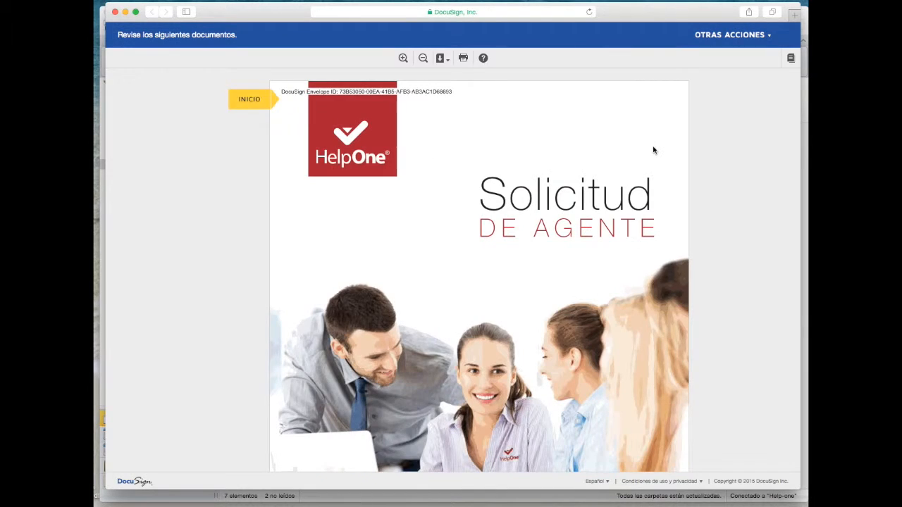
Scroll past the cover and requirements pages to the SOLICITUD DE application form
{"action": "scroll", "coordinate": [746, 232], "scroll_direction": "down", "scroll_amount": 10}
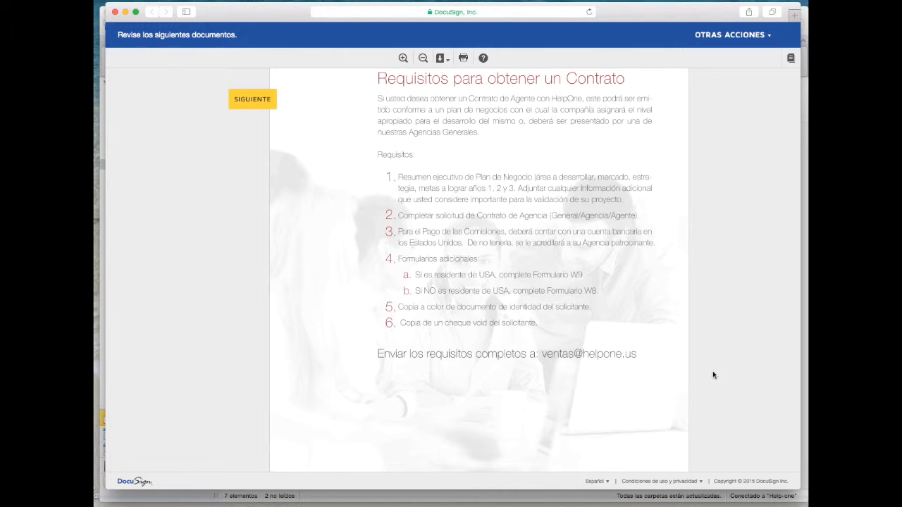
{"action": "scroll", "coordinate": [713, 373], "scroll_direction": "down", "scroll_amount": 10}
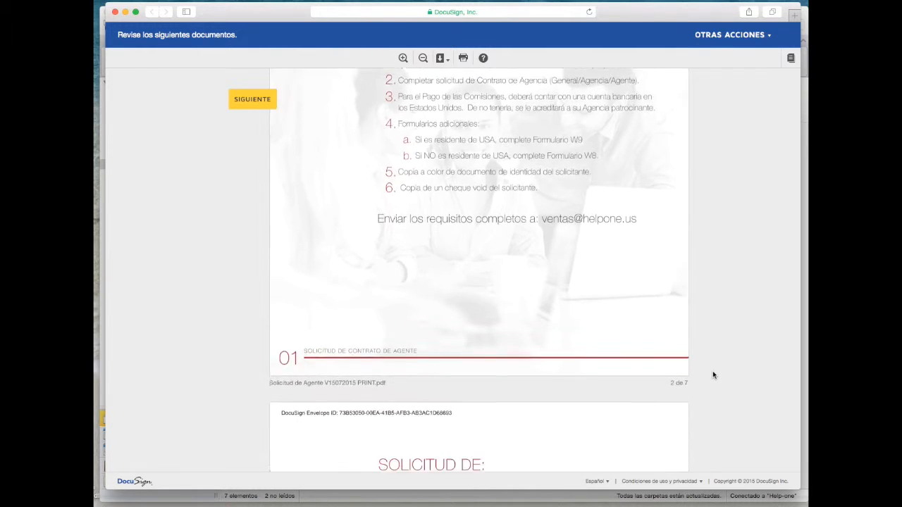
{"action": "scroll", "coordinate": [712, 372], "scroll_direction": "down", "scroll_amount": 5}
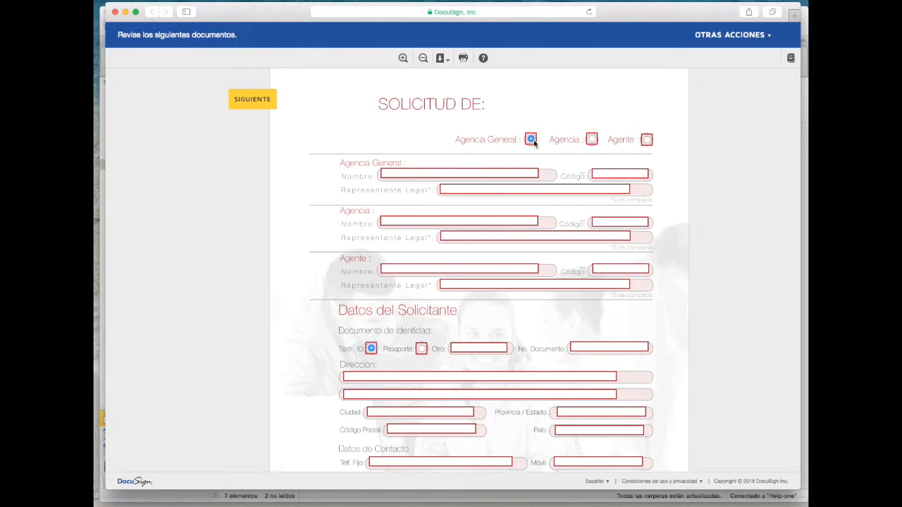
Set the application type to Agente after trying Agencia and Agencia General
{"action": "left_click", "coordinate": [592, 139]}
{"action": "scroll", "coordinate": [635, 212], "scroll_direction": "up", "scroll_amount": 3}
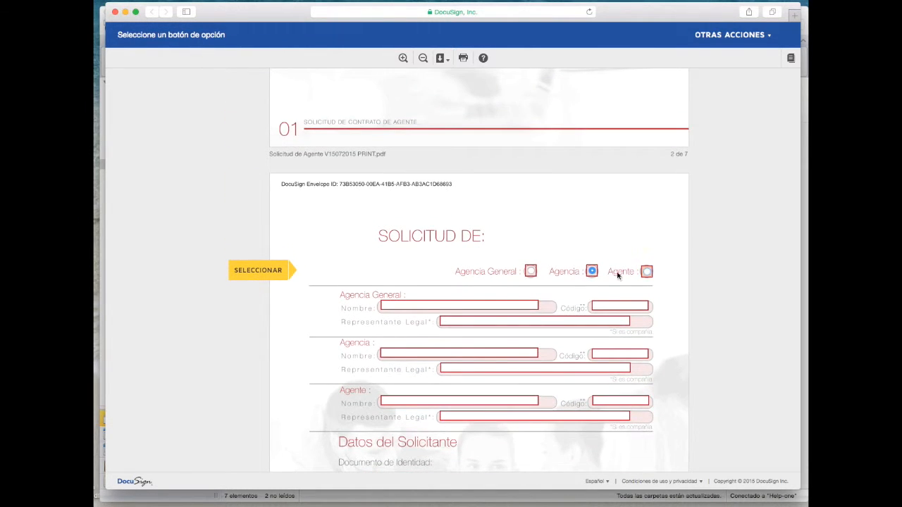
{"action": "left_click", "coordinate": [531, 272]}
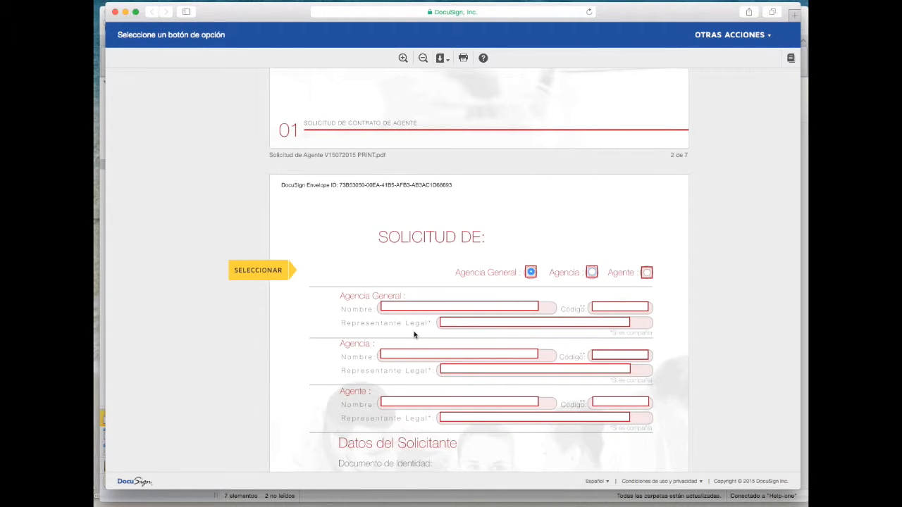
{"action": "left_click", "coordinate": [592, 274]}
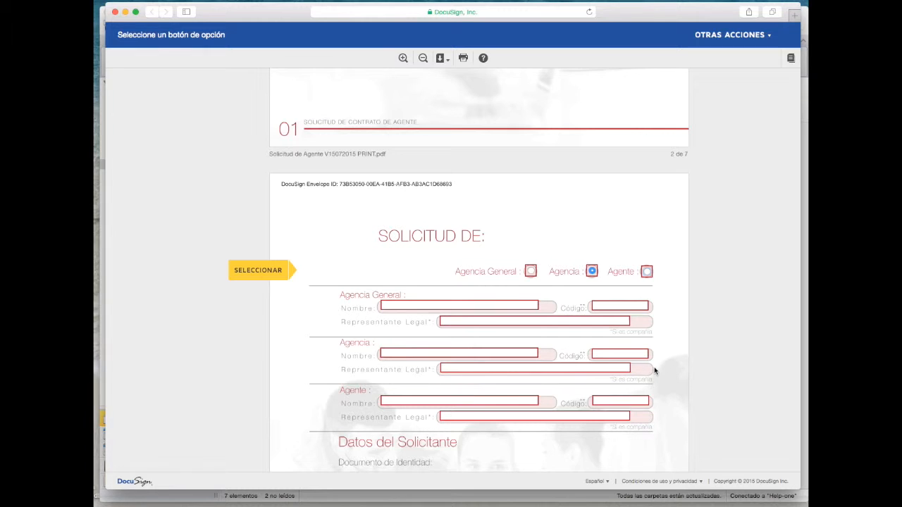
{"action": "left_click", "coordinate": [648, 273]}
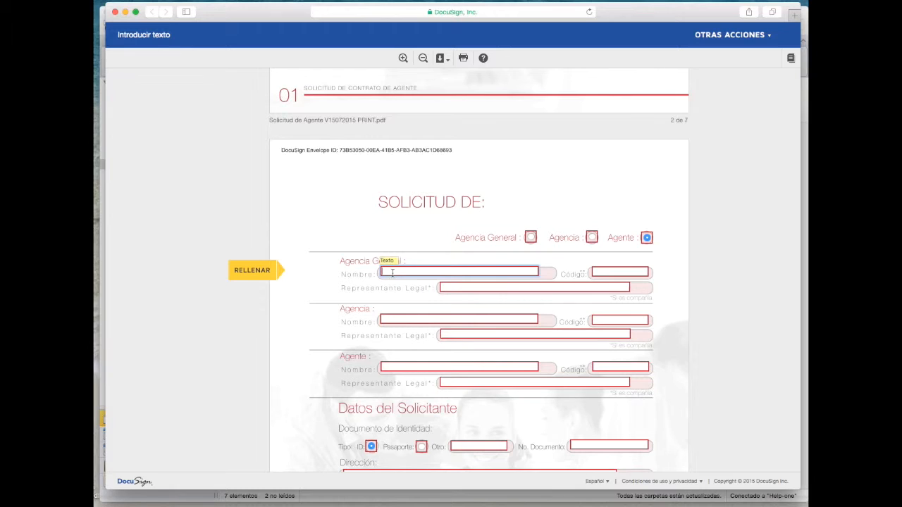
Enter the general agency's name and its code 645645
{"action": "type", "text": "Alva"}
{"action": "key", "text": "BackSpace"}
{"action": "key", "text": "BackSpace"}
{"action": "key", "text": "BackSpace"}
{"action": "left_click", "coordinate": [607, 272]}
{"action": "type", "text": "645645"}
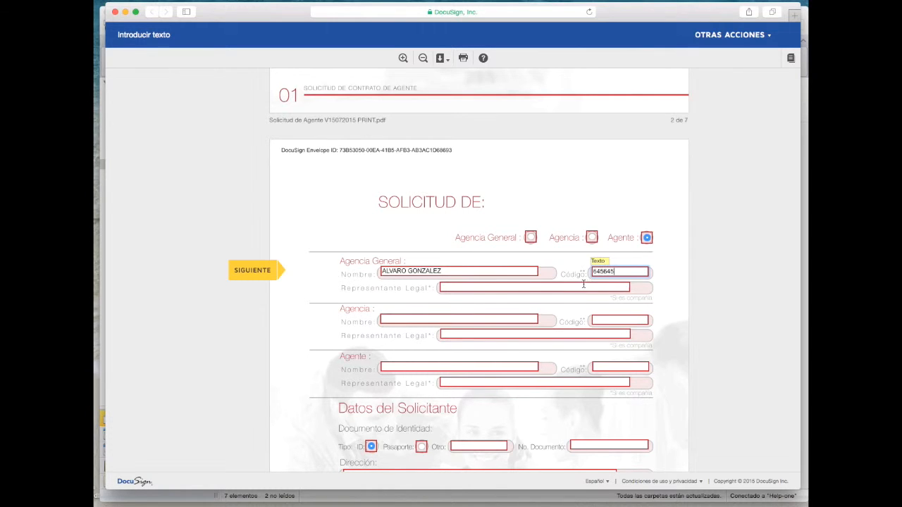
{"action": "key", "text": "Tab"}
Enter the agency's name with code 45565, and the agent's name
{"action": "left_click", "coordinate": [396, 320]}
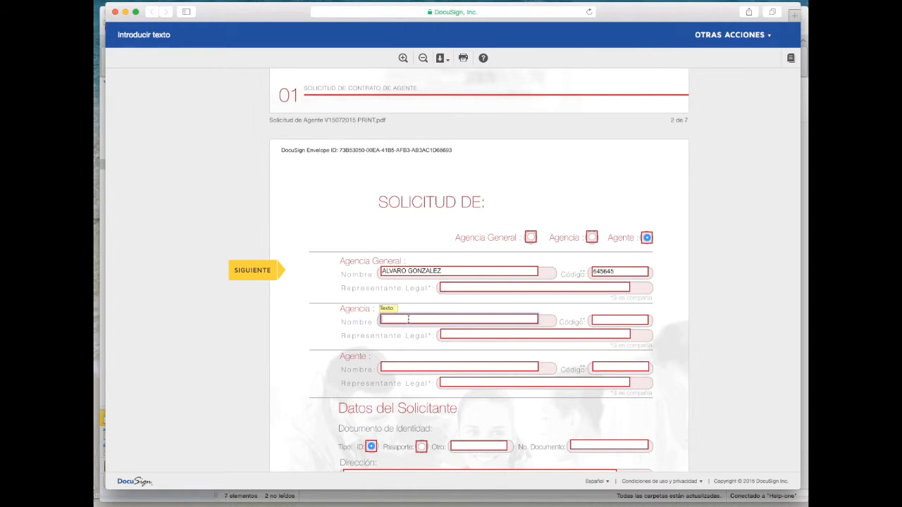
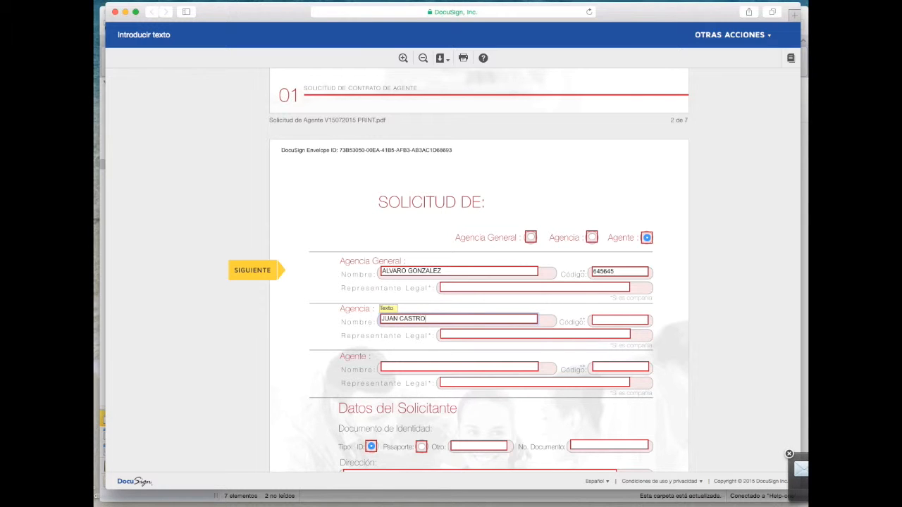
{"action": "left_click", "coordinate": [607, 320]}
{"action": "type", "text": "45565"}
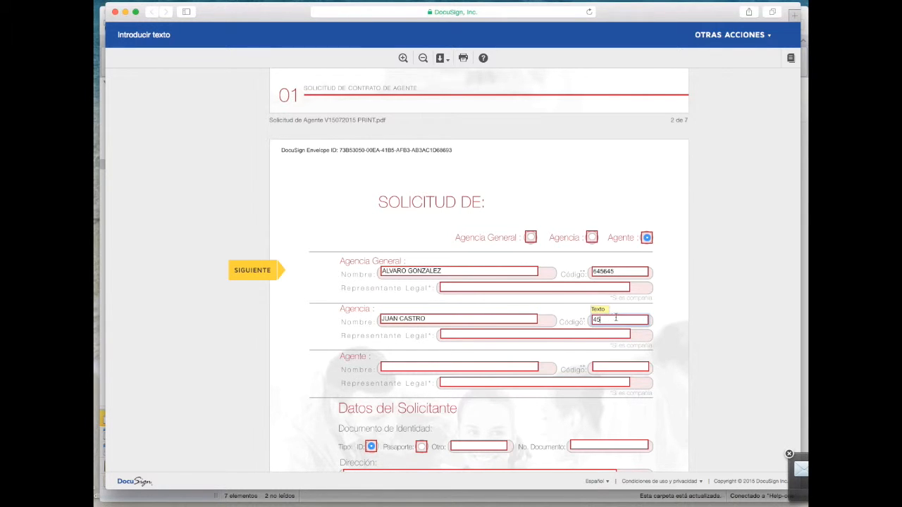
{"action": "left_click", "coordinate": [397, 368]}
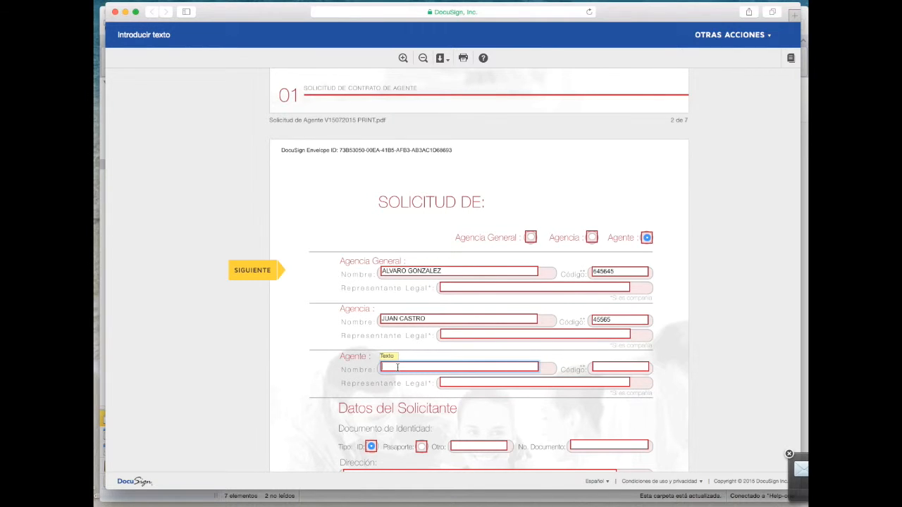
{"action": "scroll", "coordinate": [434, 370], "scroll_direction": "down", "scroll_amount": 1}
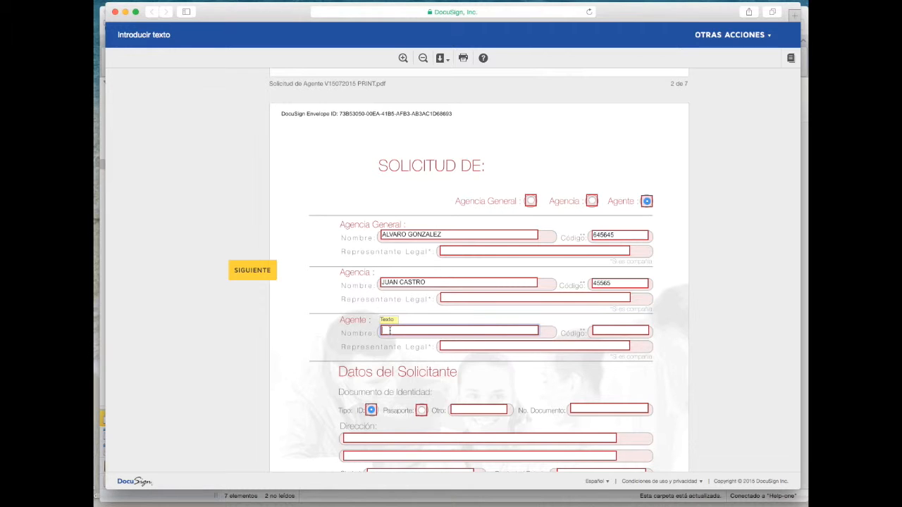
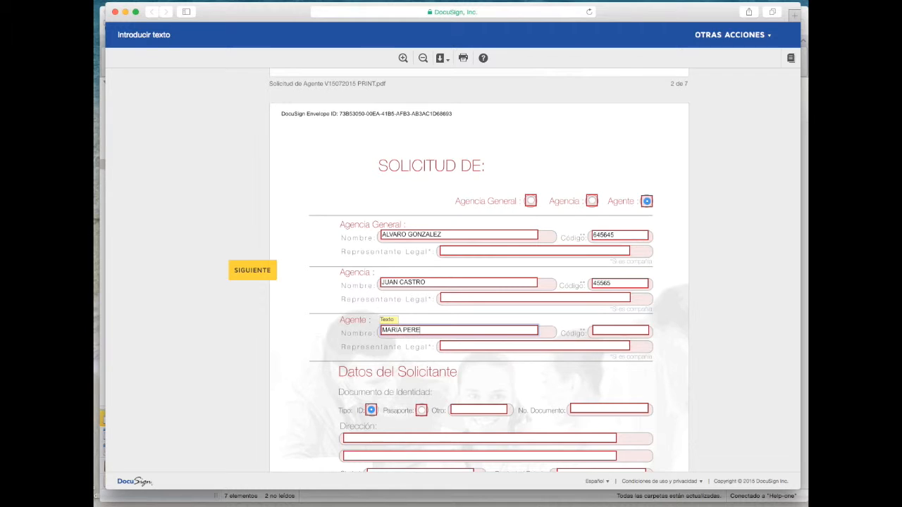
{"action": "left_click", "coordinate": [451, 344]}
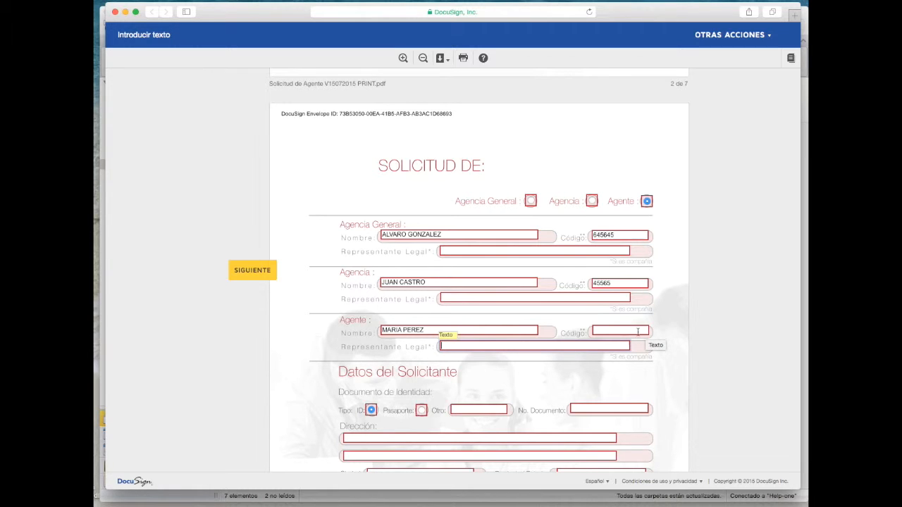
{"action": "left_click", "coordinate": [617, 331]}
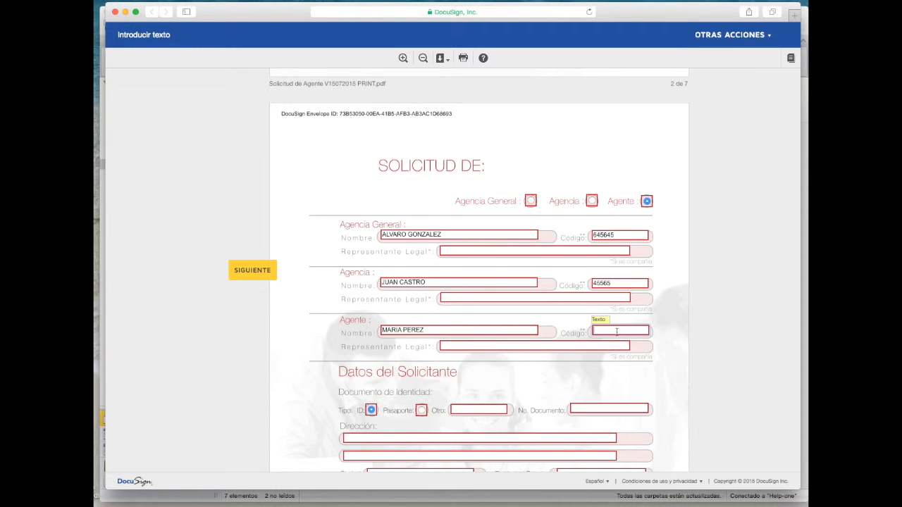
Enter N/A for the general agency and agency legal representatives and the agent's code
{"action": "left_click", "coordinate": [537, 253]}
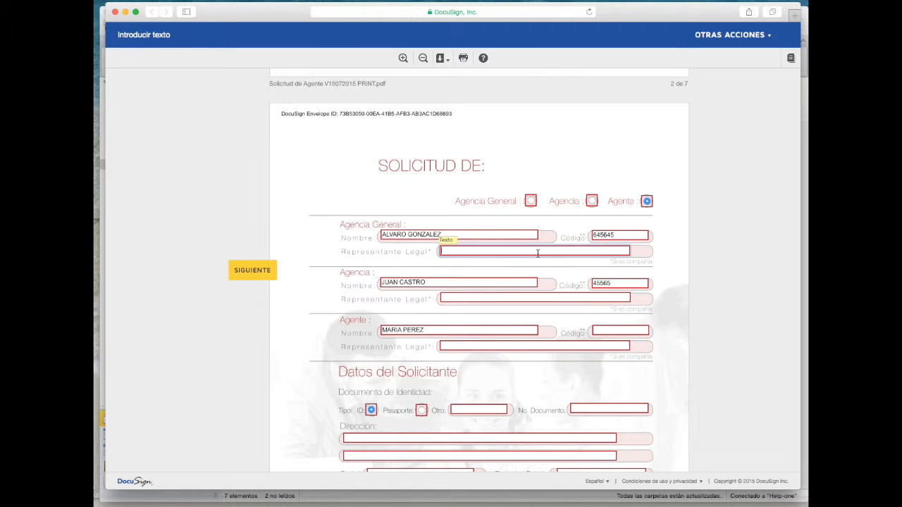
{"action": "type", "text": "N/A"}
{"action": "left_click", "coordinate": [499, 296]}
{"action": "type", "text": "N/A"}
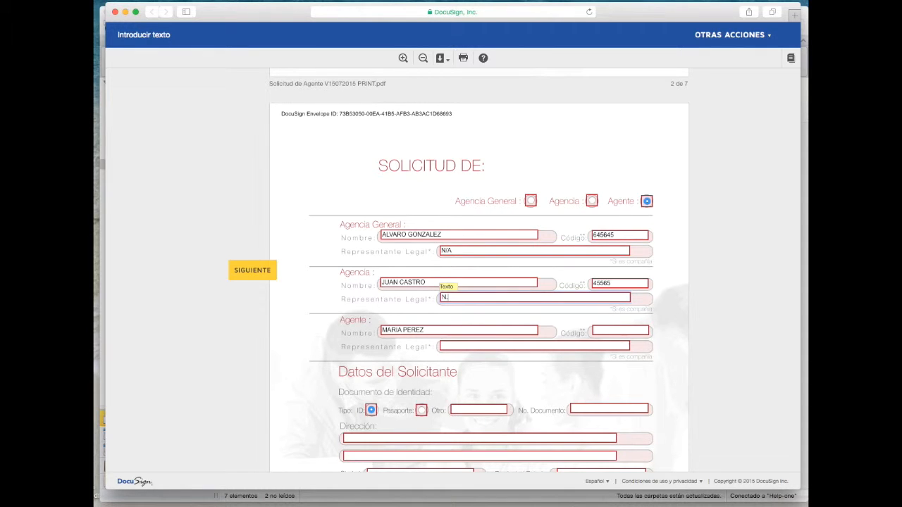
{"action": "left_click", "coordinate": [605, 330]}
{"action": "type", "text": "N/A"}
{"action": "left_click", "coordinate": [584, 347]}
{"action": "type", "text": "N/A"}
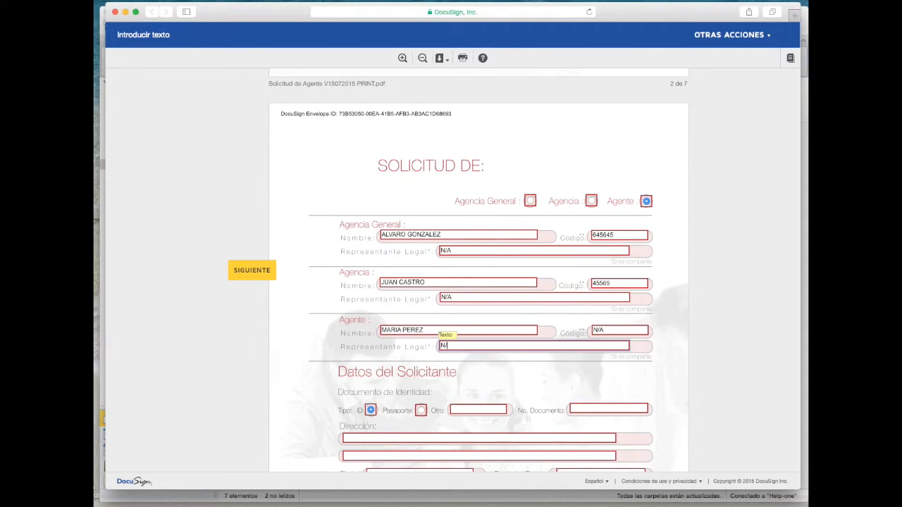
{"action": "scroll", "coordinate": [693, 373], "scroll_direction": "down", "scroll_amount": 3}
{"action": "scroll", "coordinate": [693, 373], "scroll_direction": "down", "scroll_amount": 10}
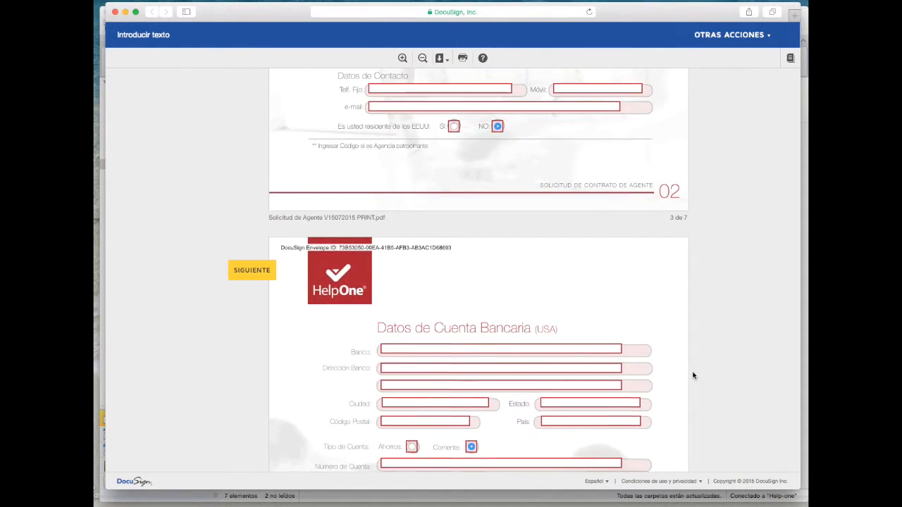
Choose ID as the identity document type, enter its number, and put N/A in Otro
{"action": "scroll", "coordinate": [693, 373], "scroll_direction": "up", "scroll_amount": 5}
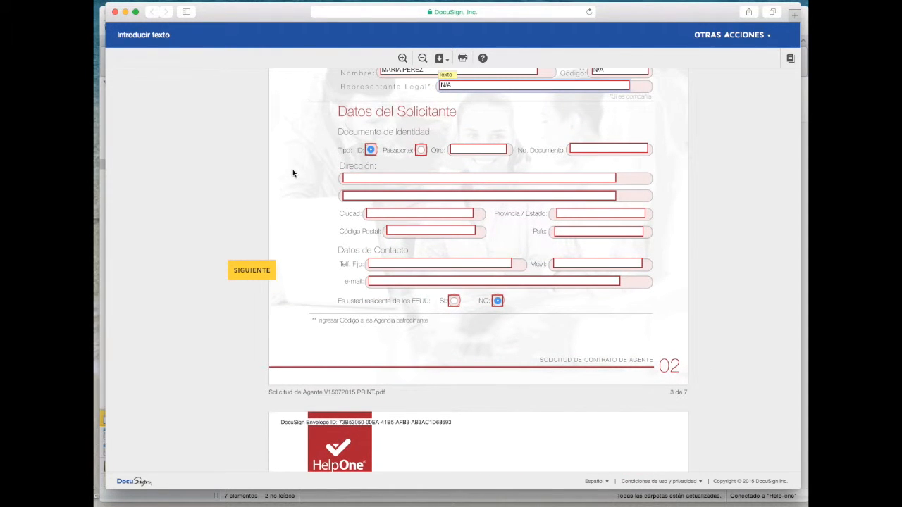
{"action": "left_click", "coordinate": [371, 151]}
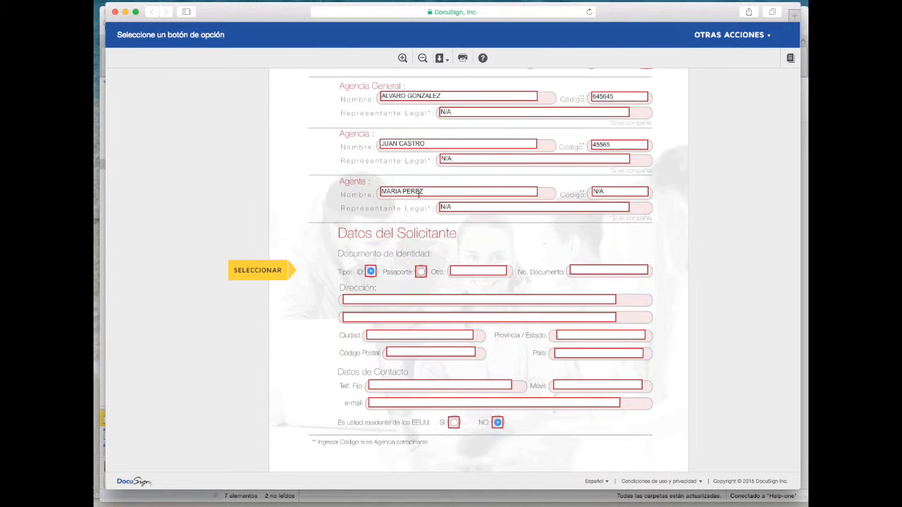
{"action": "left_click", "coordinate": [421, 272]}
{"action": "left_click", "coordinate": [474, 274]}
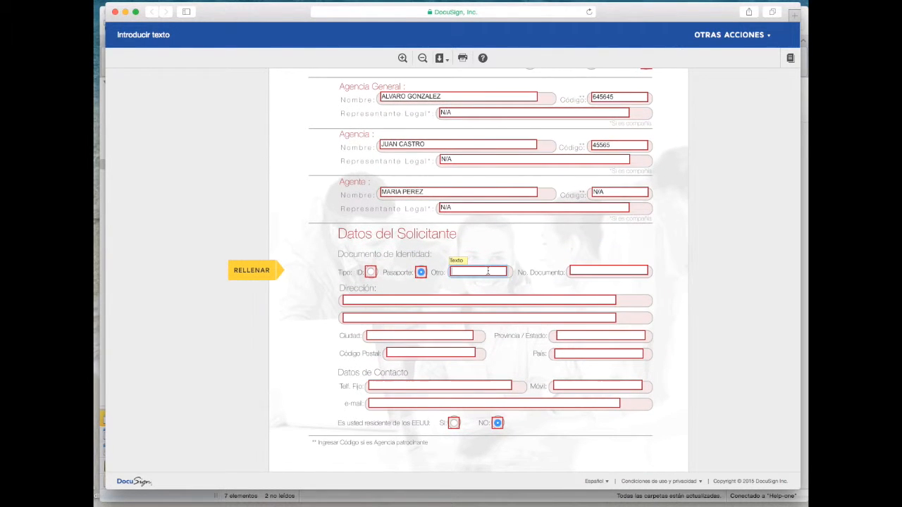
{"action": "left_click", "coordinate": [370, 272]}
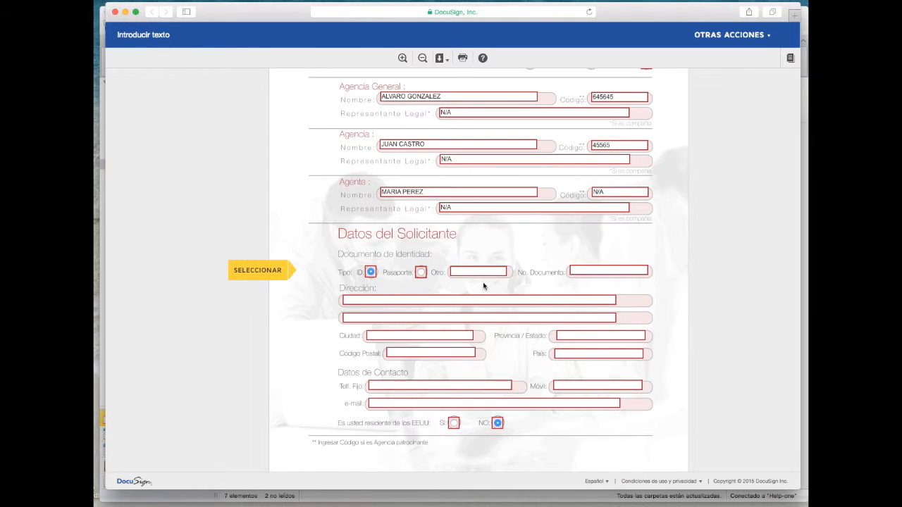
{"action": "left_click", "coordinate": [590, 272]}
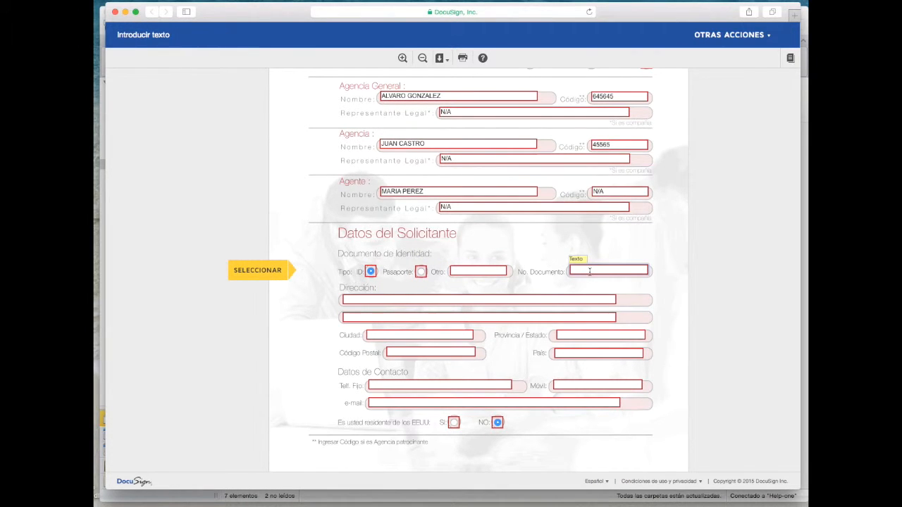
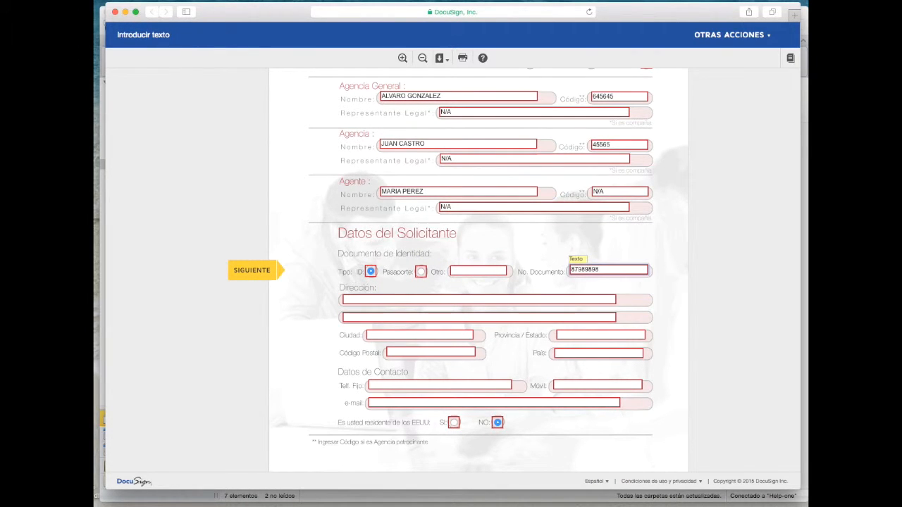
{"action": "left_click", "coordinate": [482, 271]}
{"action": "type", "text": "N/A"}
Fill in the applicant's street address, N/A second line, city, province, postal code and country
{"action": "left_click", "coordinate": [409, 300]}
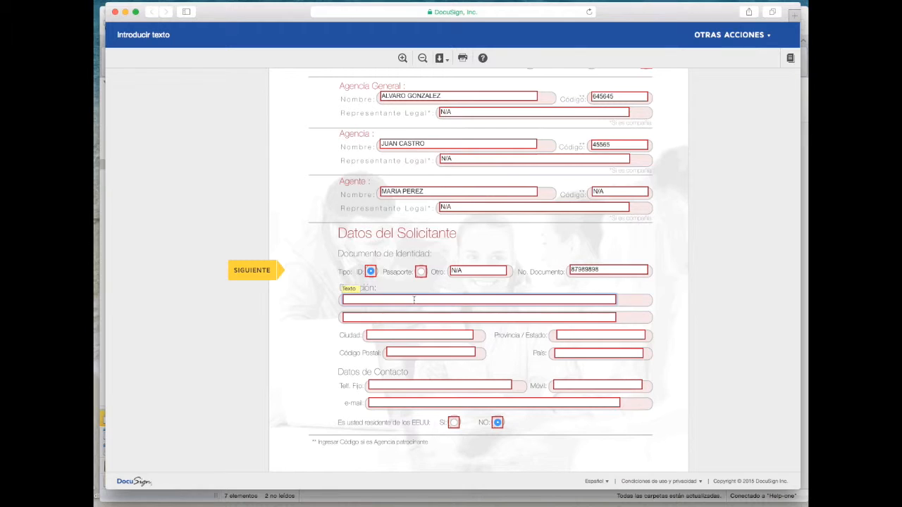
{"action": "type", "text": "CALLE ZARAGOZA"}
{"action": "left_click", "coordinate": [399, 316]}
{"action": "type", "text": "N/A"}
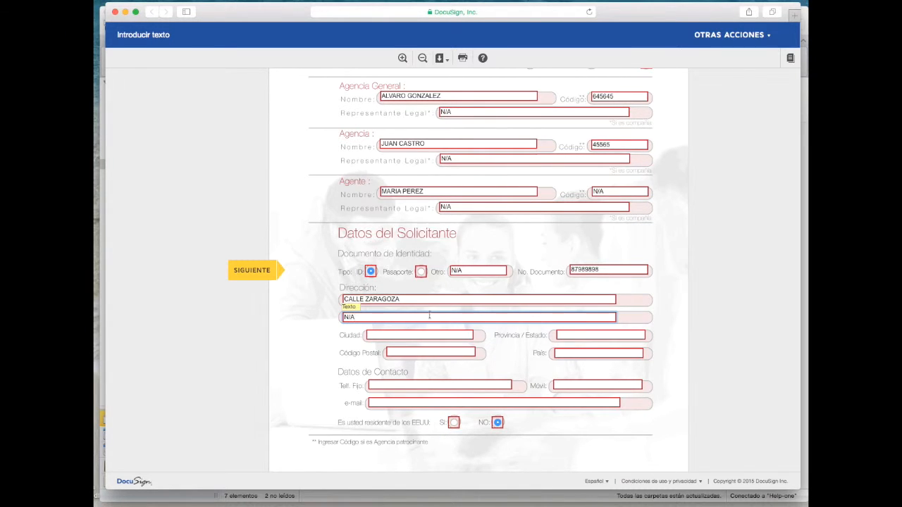
{"action": "left_click", "coordinate": [410, 332]}
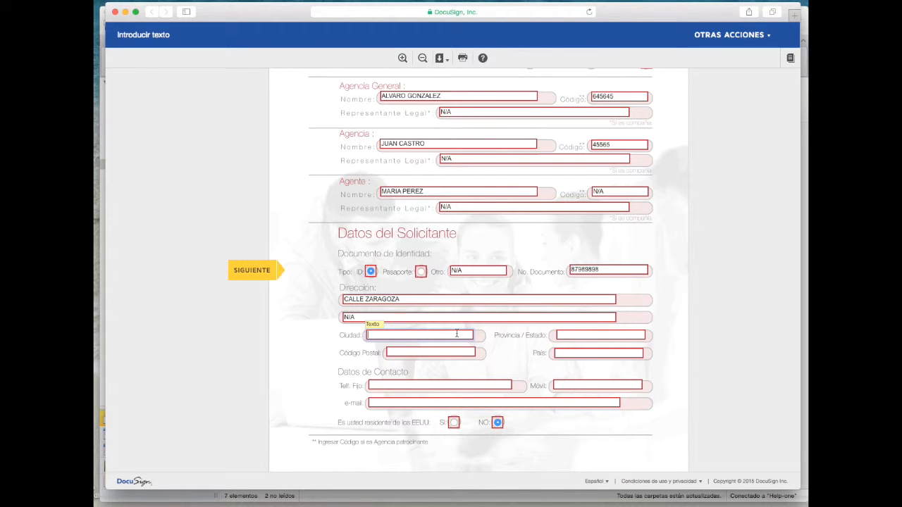
{"action": "type", "text": "MONTERREY"}
{"action": "left_click", "coordinate": [592, 335]}
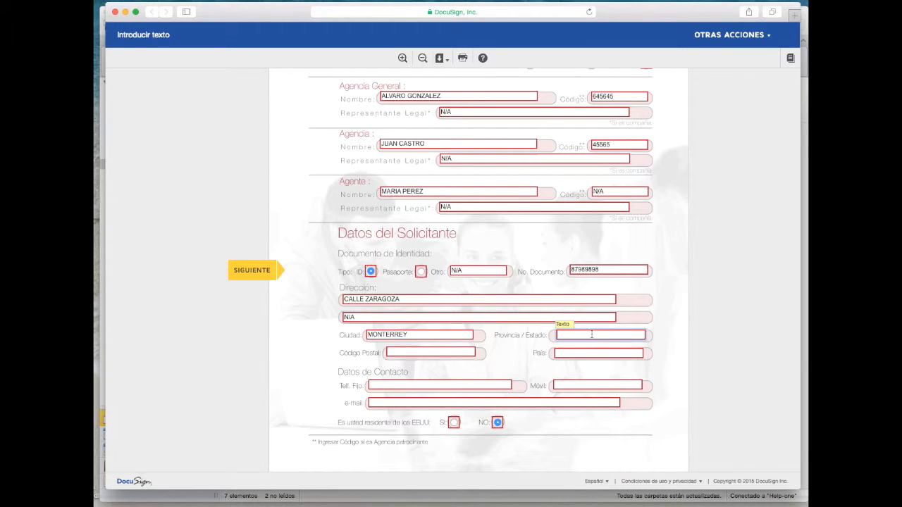
{"action": "type", "text": "NUEVO LEON"}
{"action": "key", "text": "Tab"}
{"action": "type", "text": "454544"}
{"action": "left_click", "coordinate": [570, 353]}
{"action": "type", "text": "MEXI"}
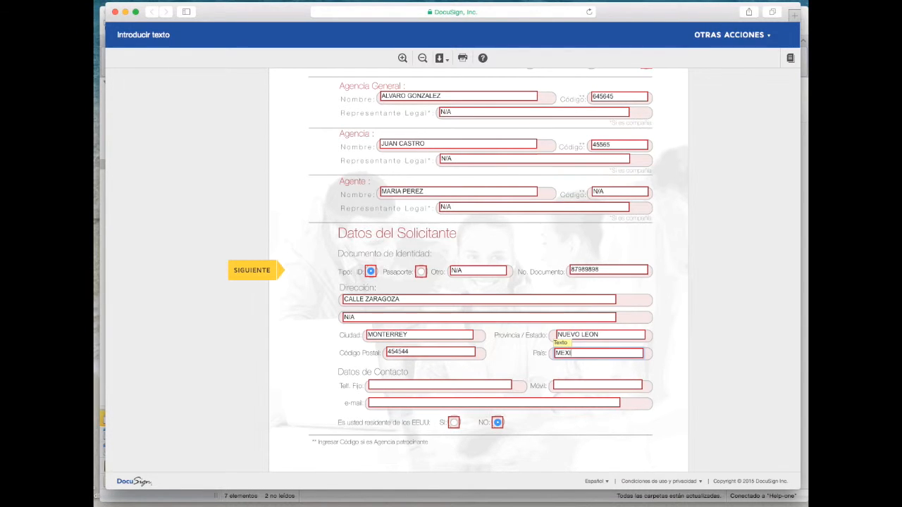
{"action": "type", "text": "CO"}
Enter the applicant's landline, mobile and e-mail, and mark Sí for US residency
{"action": "left_click", "coordinate": [506, 384]}
{"action": "type", "text": "878798989"}
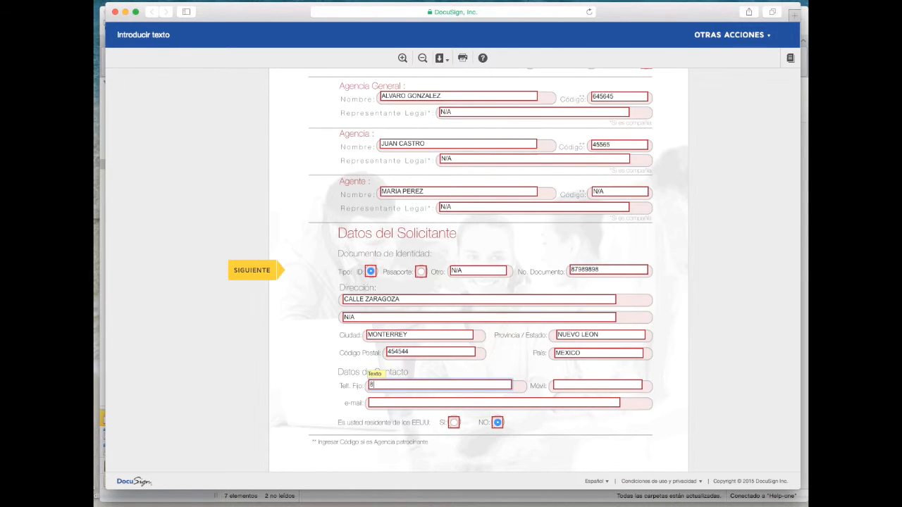
{"action": "left_click", "coordinate": [591, 387]}
{"action": "type", "text": "36484574"}
{"action": "left_click", "coordinate": [488, 404]}
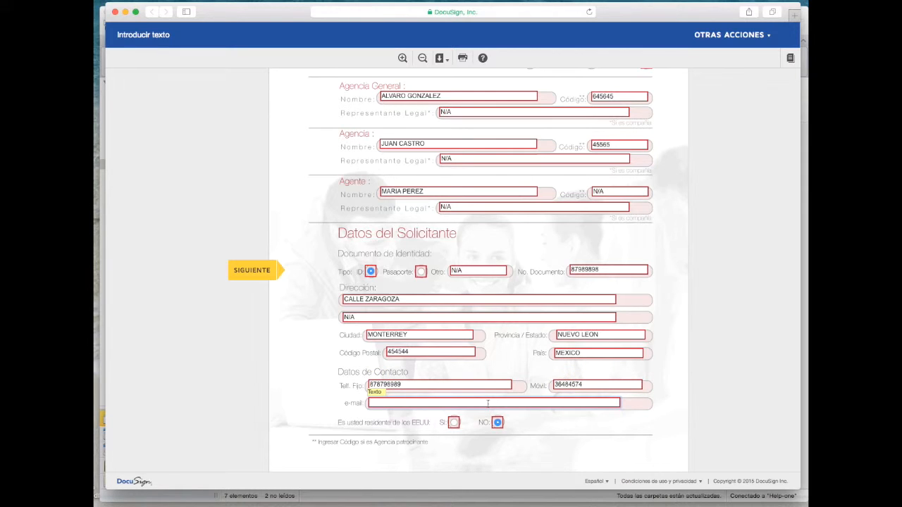
{"action": "type", "text": "maria"}
{"action": "left_click", "coordinate": [453, 422]}
{"action": "scroll", "coordinate": [451, 423], "scroll_direction": "down", "scroll_amount": 4}
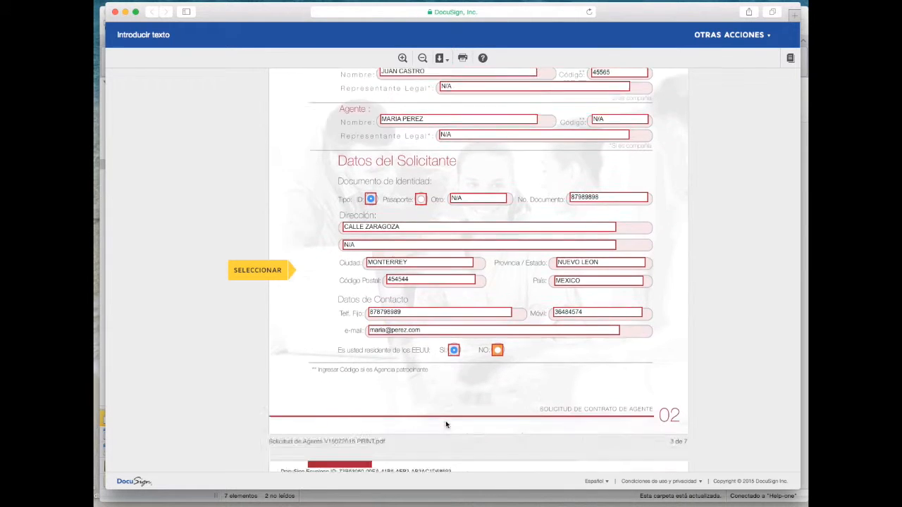
{"action": "key", "text": "Tab"}
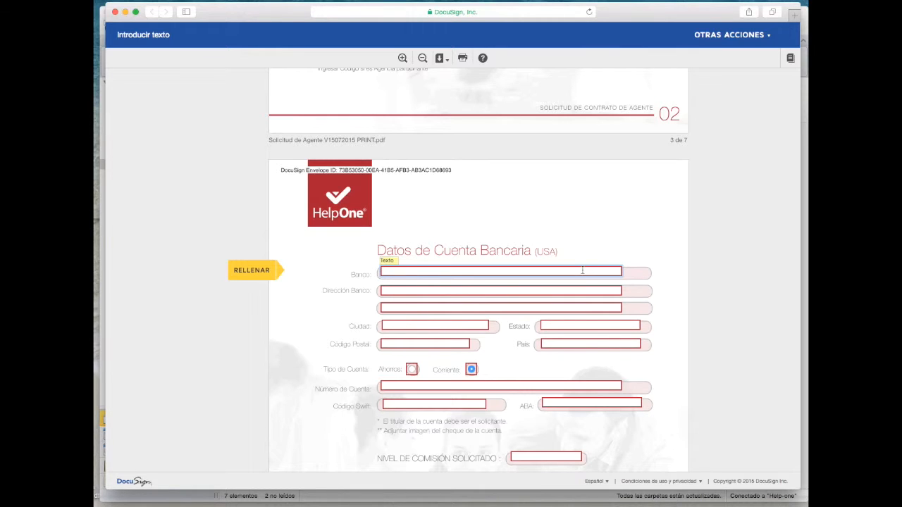
Enter bank PACIFIC at 578 NW, Miami, Florida, postal code 687889, USA
{"action": "type", "text": "ACIFIC"}
{"action": "left_click", "coordinate": [470, 293]}
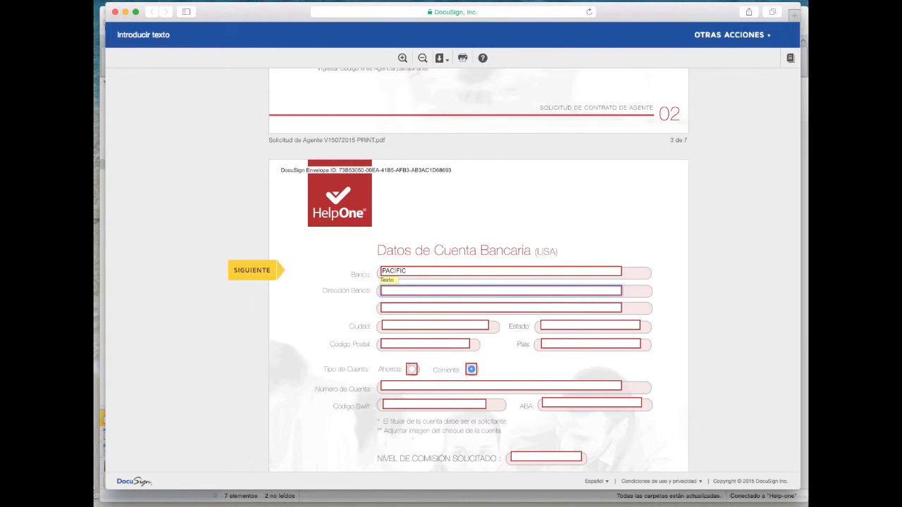
{"action": "type", "text": "578 NW"}
{"action": "left_click", "coordinate": [448, 308]}
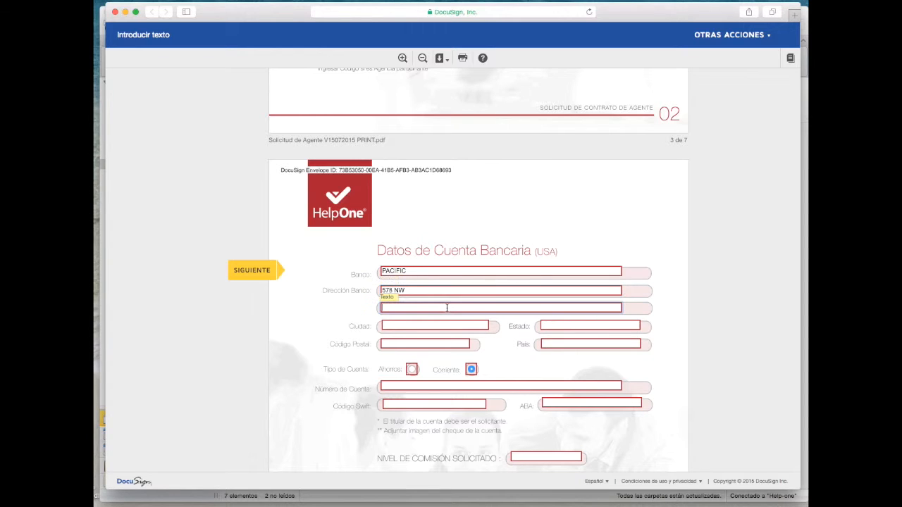
{"action": "type", "text": "N/A"}
{"action": "left_click", "coordinate": [446, 323]}
{"action": "type", "text": "MIAMI"}
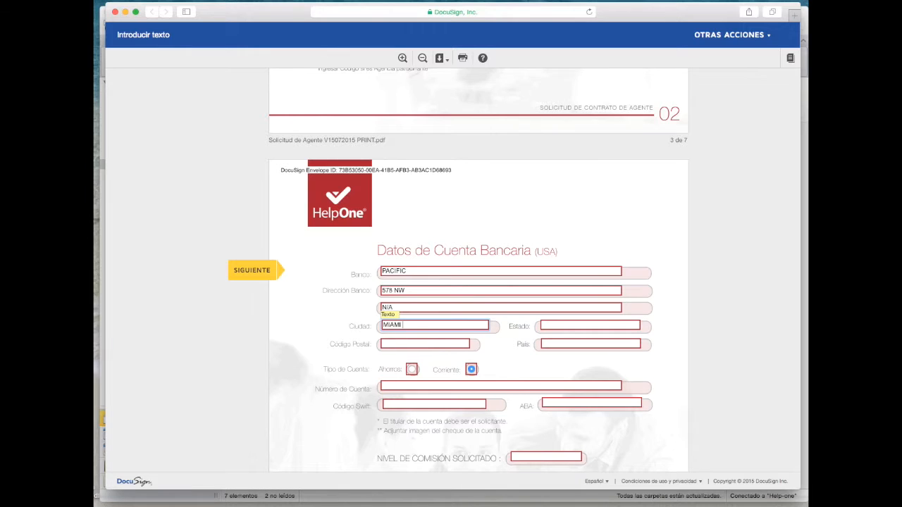
{"action": "left_click", "coordinate": [544, 325]}
{"action": "type", "text": "FLORE"}
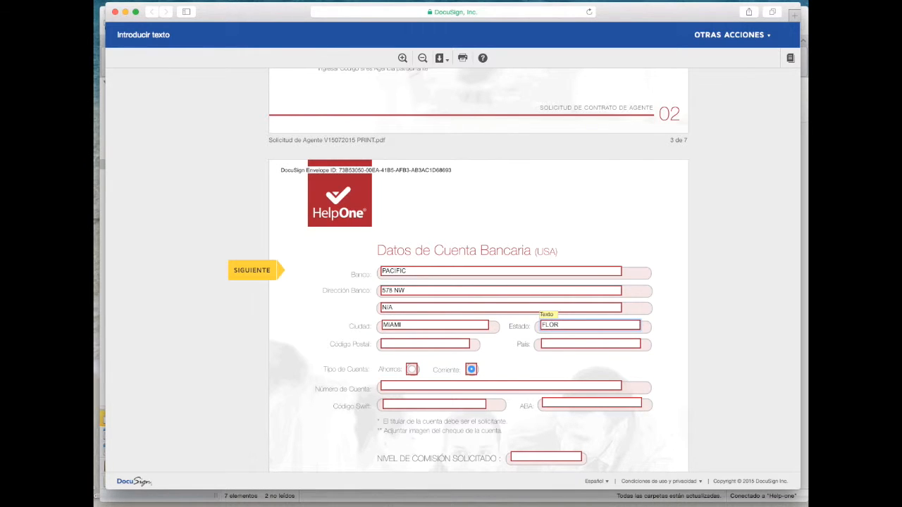
{"action": "left_click", "coordinate": [443, 344]}
{"action": "type", "text": "687889"}
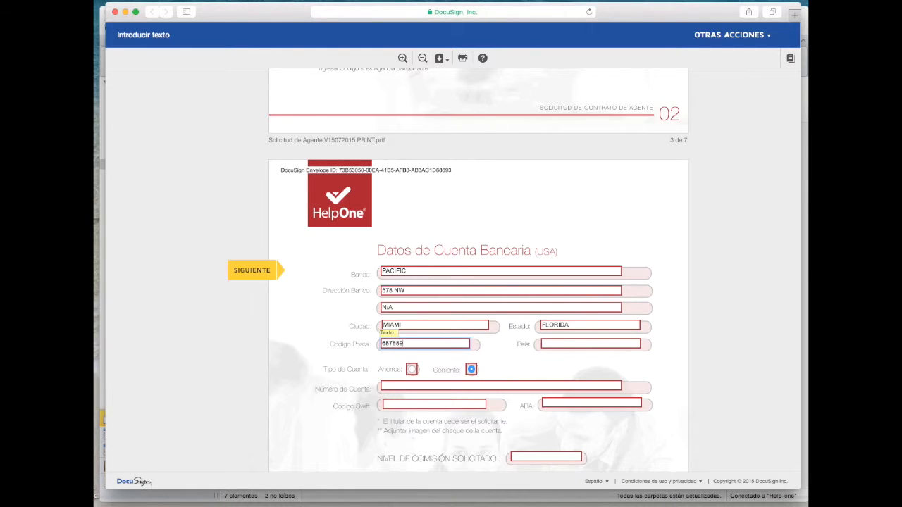
{"action": "left_click", "coordinate": [547, 344]}
{"action": "type", "text": "USA"}
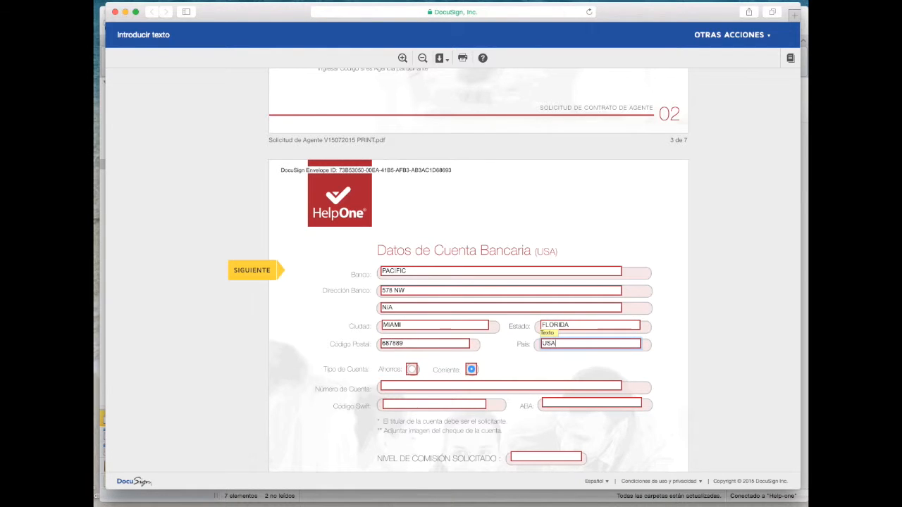
Keep Corriente as account type and enter the account number, Swift 65 and ABA 79898
{"action": "left_click", "coordinate": [412, 370]}
{"action": "scroll", "coordinate": [470, 276], "scroll_direction": "down", "scroll_amount": 3}
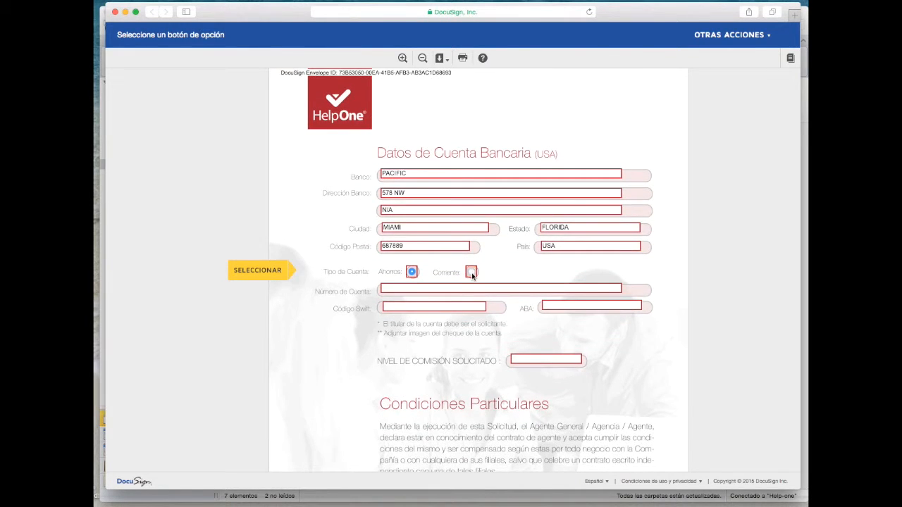
{"action": "left_click", "coordinate": [472, 274]}
{"action": "left_click", "coordinate": [418, 272]}
{"action": "left_click", "coordinate": [403, 290]}
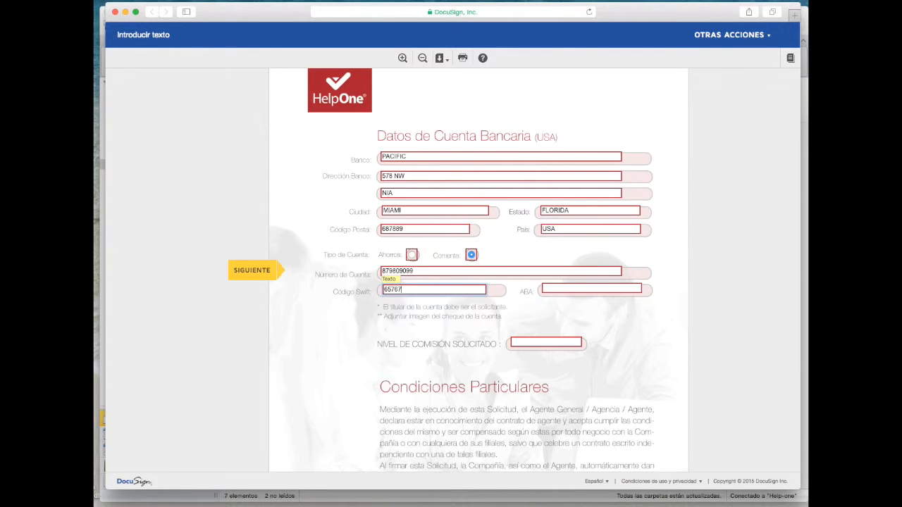
{"action": "left_click", "coordinate": [556, 289]}
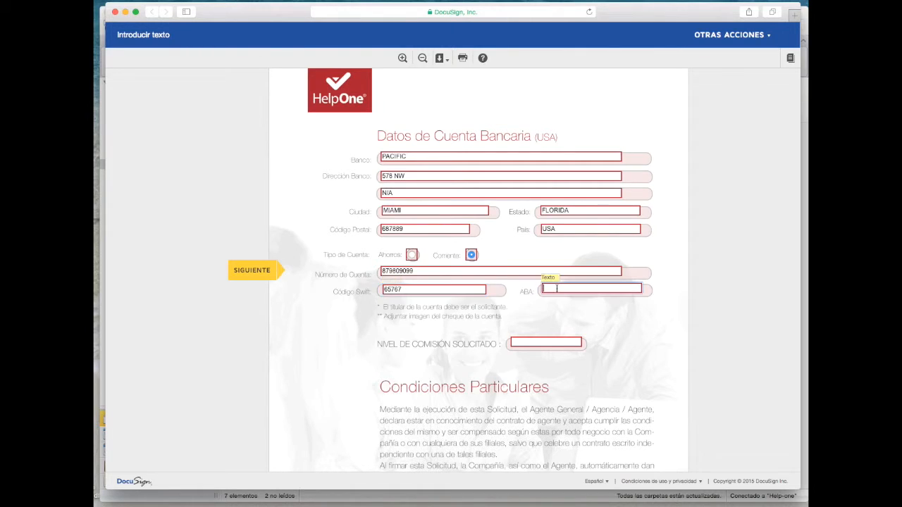
{"action": "type", "text": "79898"}
{"action": "left_click", "coordinate": [540, 343]}
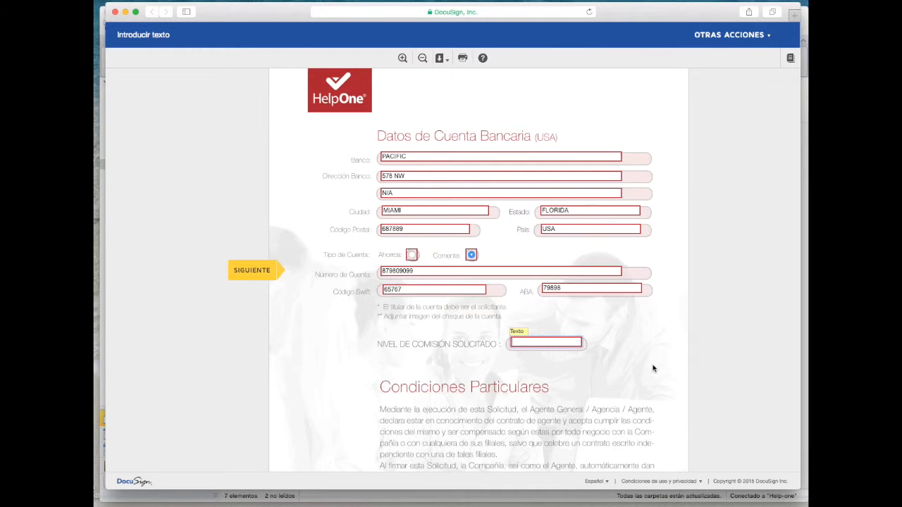
Review the Tabla de Comisiones and enter 2 as the requested commission level
{"action": "scroll", "coordinate": [653, 368], "scroll_direction": "down", "scroll_amount": 15}
{"action": "scroll", "coordinate": [653, 368], "scroll_direction": "down", "scroll_amount": 15}
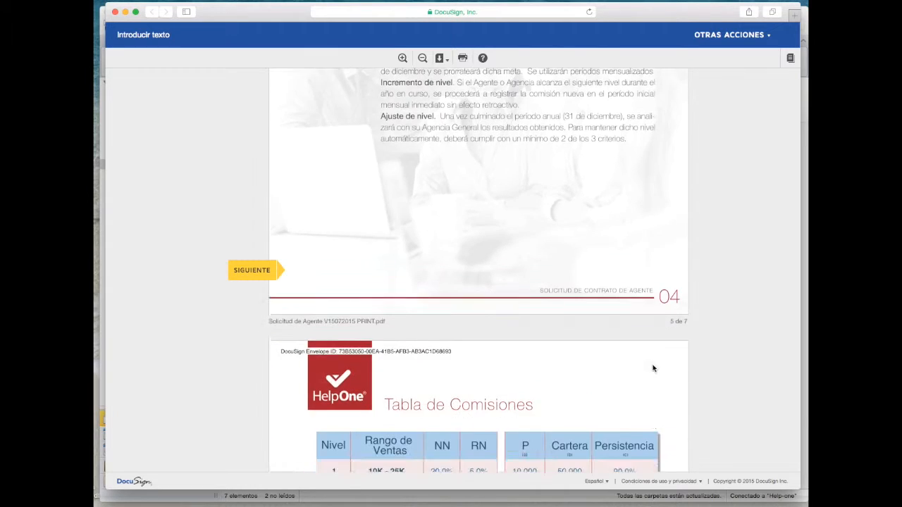
{"action": "scroll", "coordinate": [653, 368], "scroll_direction": "down", "scroll_amount": 1}
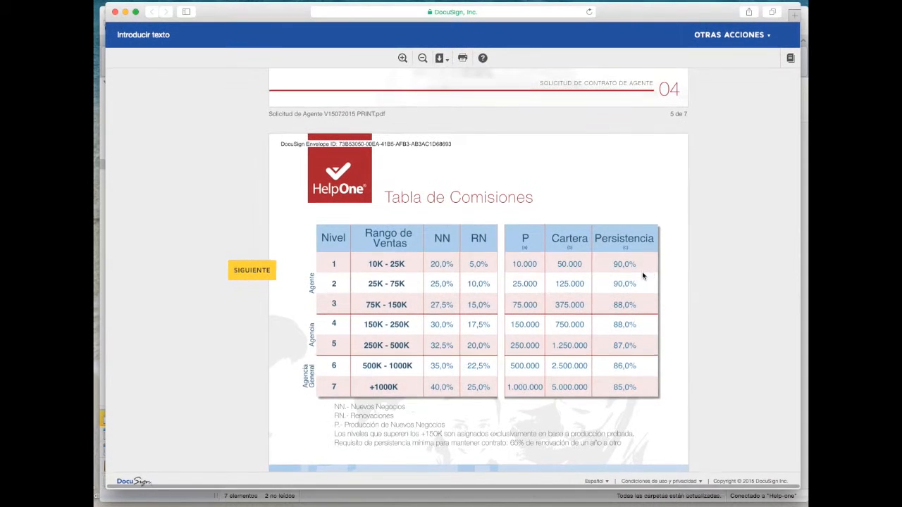
{"action": "scroll", "coordinate": [670, 284], "scroll_direction": "up", "scroll_amount": 10}
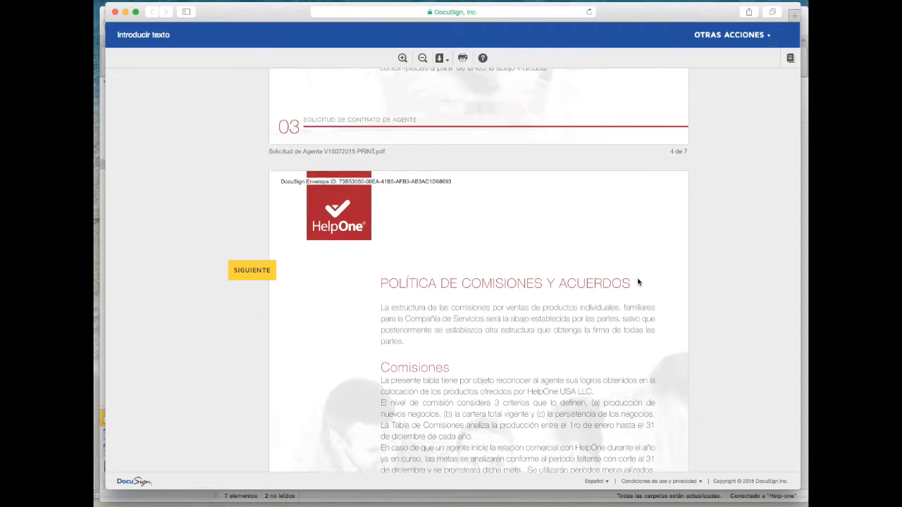
{"action": "scroll", "coordinate": [639, 282], "scroll_direction": "up", "scroll_amount": 5}
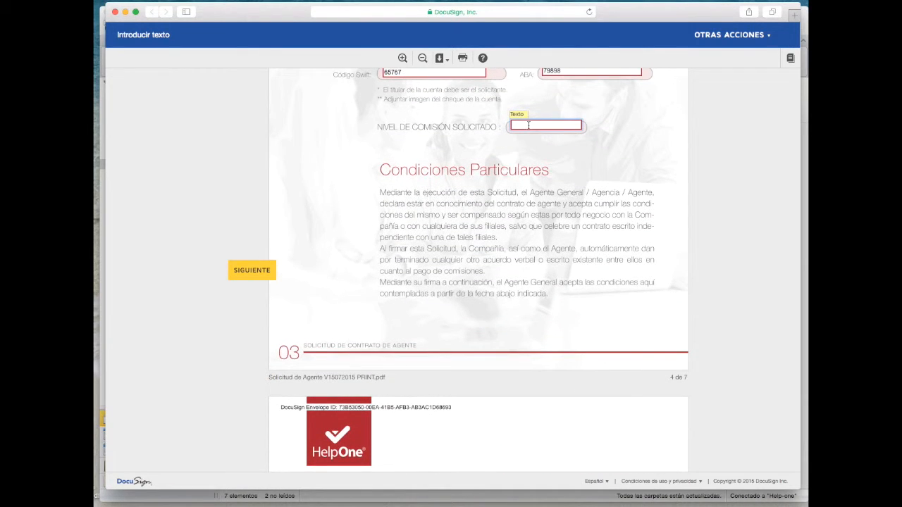
{"action": "type", "text": "2"}
Jump to the signature area on the final page, 7 of 7
{"action": "scroll", "coordinate": [663, 306], "scroll_direction": "down", "scroll_amount": 2}
{"action": "scroll", "coordinate": [635, 296], "scroll_direction": "down", "scroll_amount": 2}
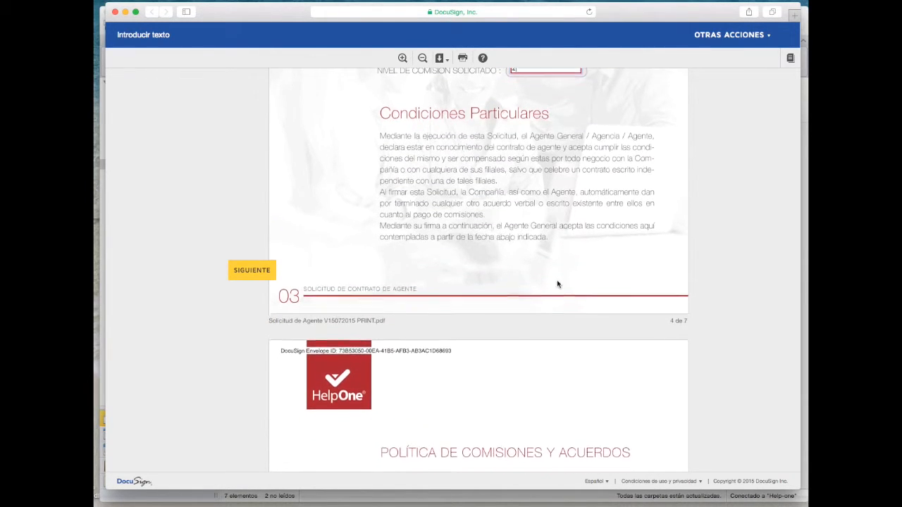
{"action": "left_click", "coordinate": [246, 272]}
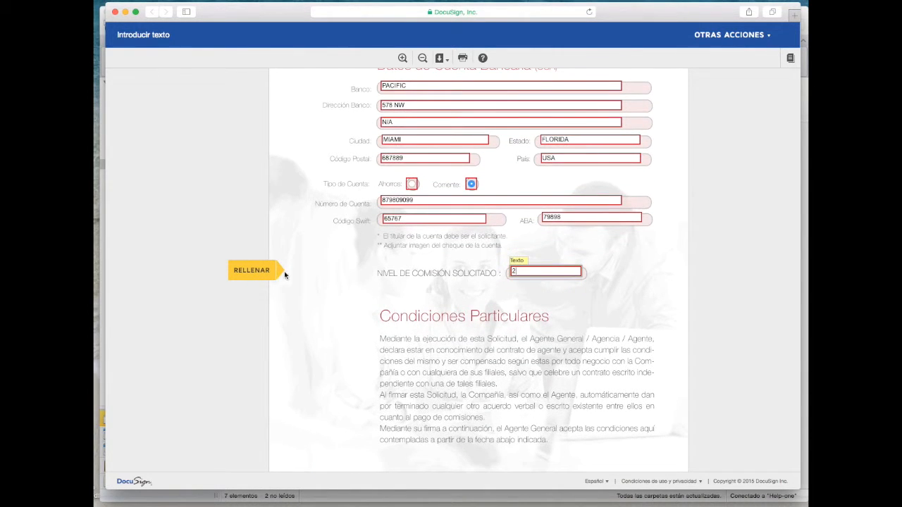
{"action": "left_click", "coordinate": [526, 273]}
{"action": "left_click", "coordinate": [258, 272]}
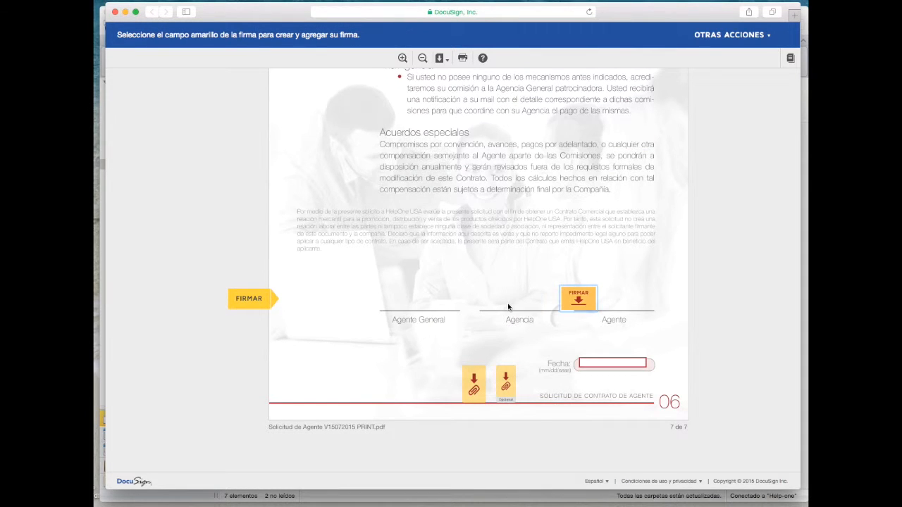
Sign the Agente line and upload the ID image file as the required attachment
{"action": "left_click", "coordinate": [580, 301]}
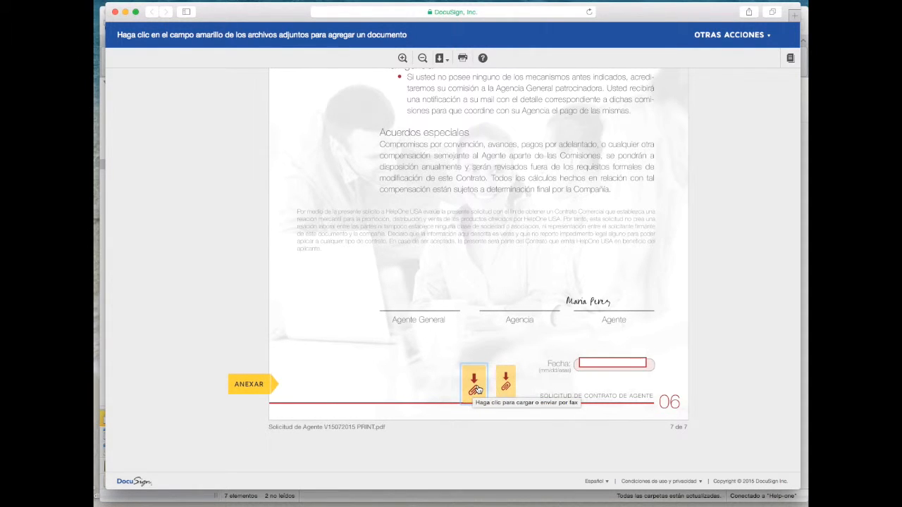
{"action": "left_click", "coordinate": [477, 387]}
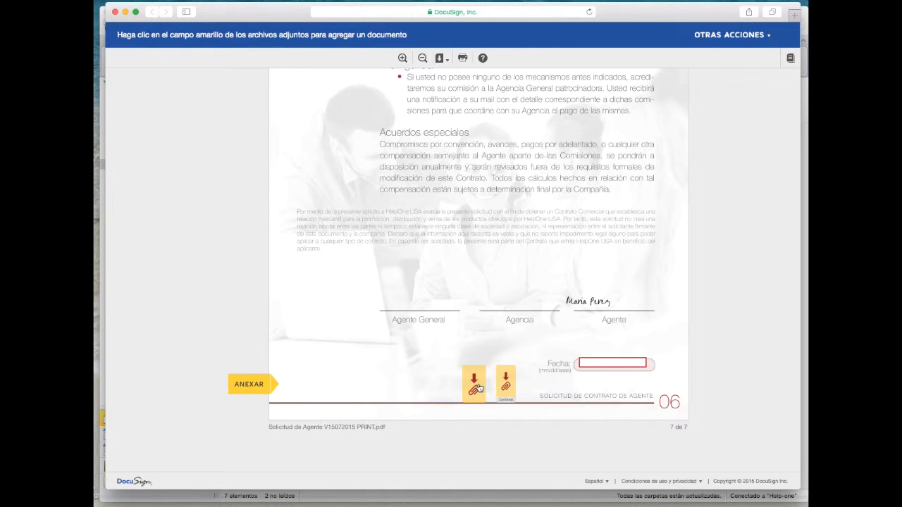
{"action": "left_click", "coordinate": [476, 281]}
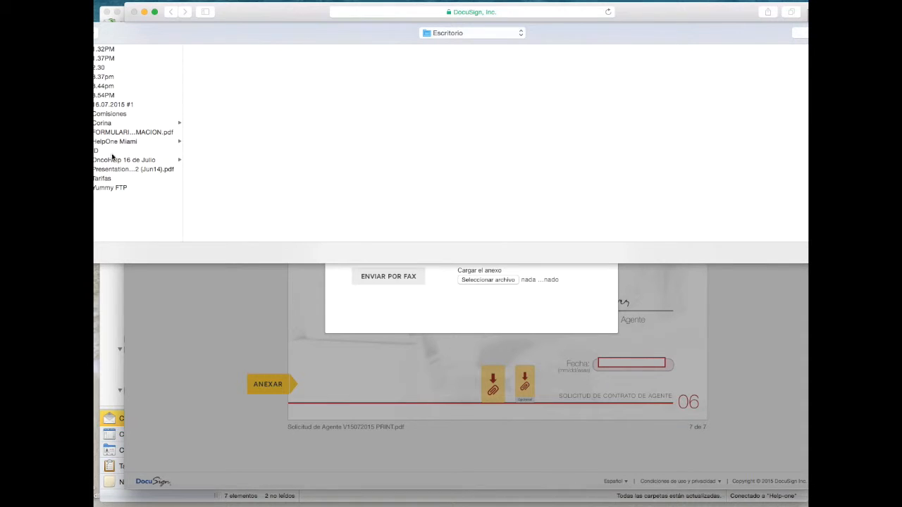
{"action": "left_click", "coordinate": [113, 151]}
{"action": "key", "text": "Return"}
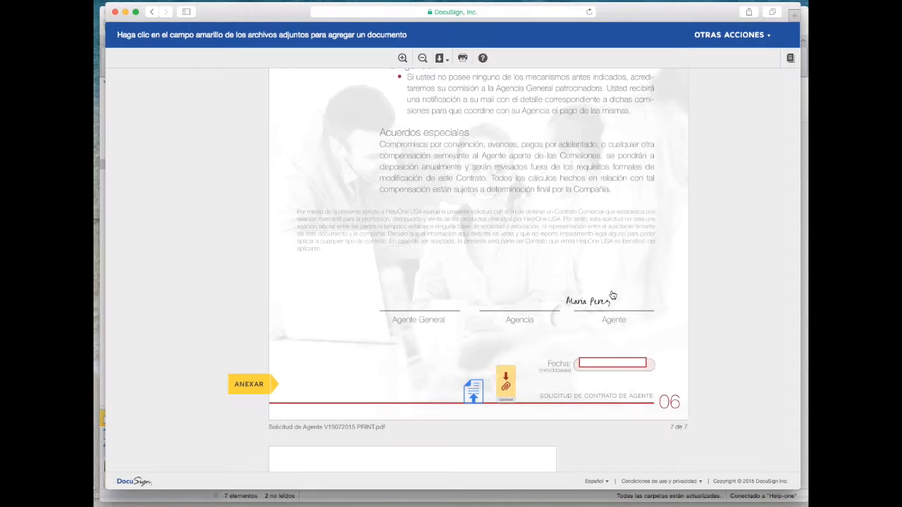
Scroll to check the consular ID card attached after page 7
{"action": "scroll", "coordinate": [477, 398], "scroll_direction": "down", "scroll_amount": 4}
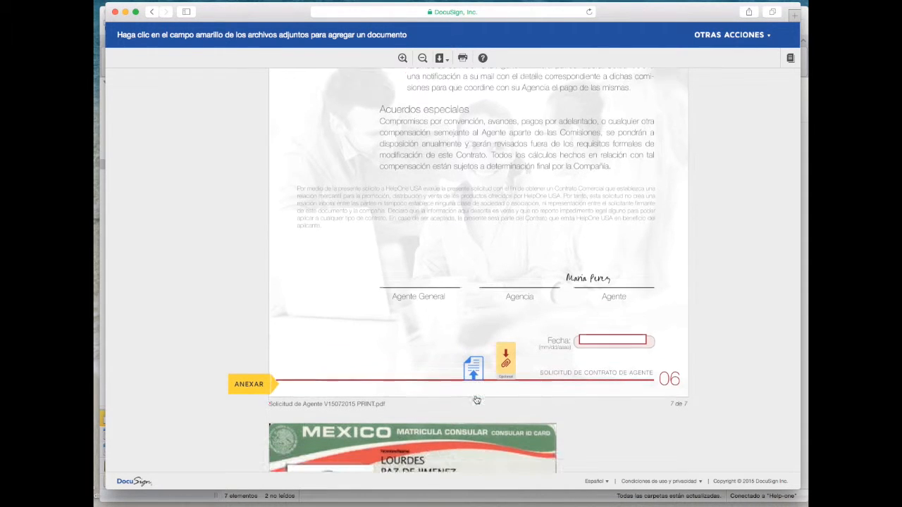
{"action": "scroll", "coordinate": [477, 397], "scroll_direction": "up", "scroll_amount": 5}
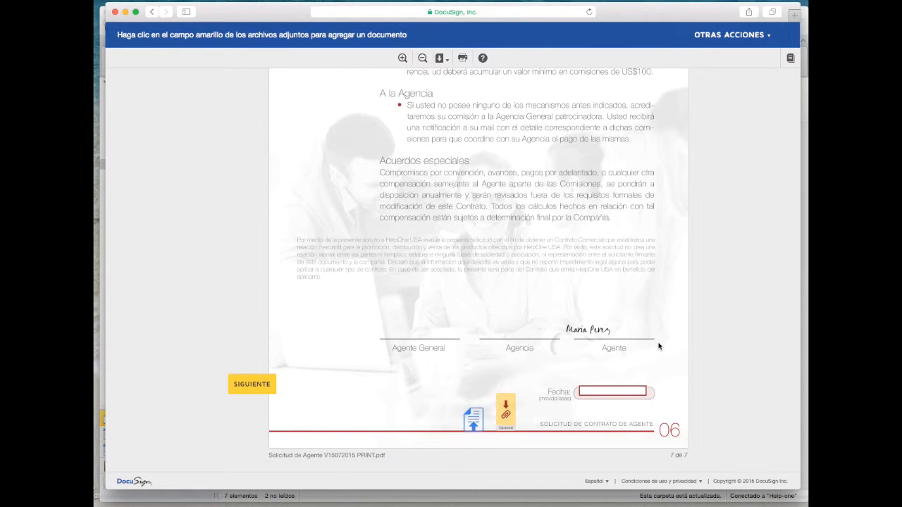
{"action": "scroll", "coordinate": [659, 391], "scroll_direction": "down", "scroll_amount": 5}
{"action": "scroll", "coordinate": [659, 390], "scroll_direction": "down", "scroll_amount": 7}
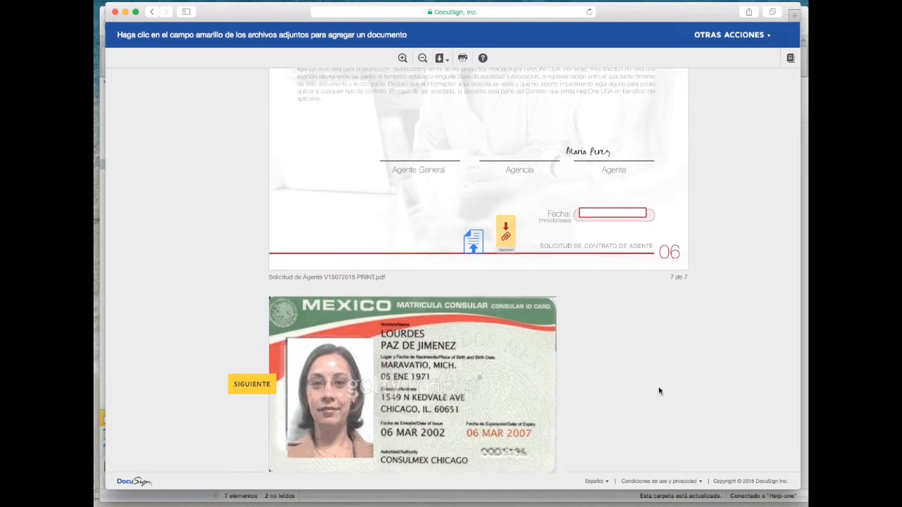
{"action": "scroll", "coordinate": [591, 365], "scroll_direction": "up", "scroll_amount": 6}
{"action": "left_click", "coordinate": [602, 272]}
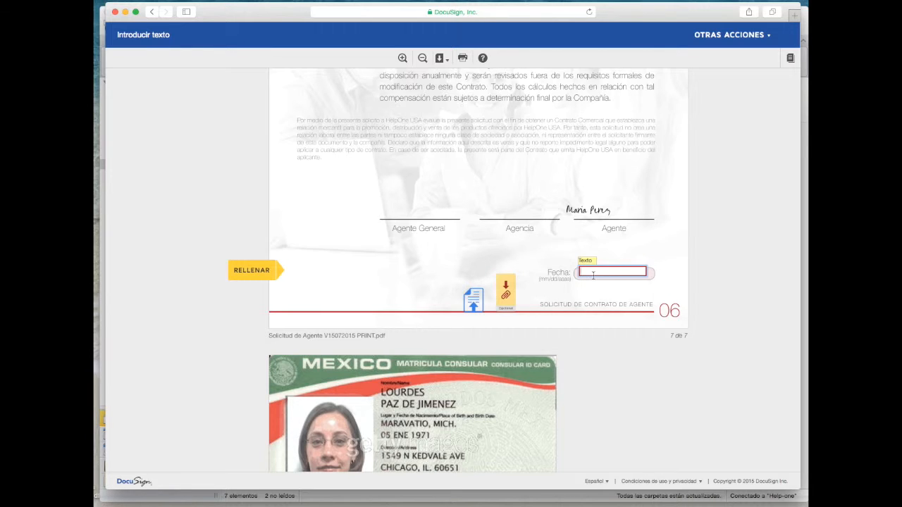
Enter 07/01/2015 in the final page's Fecha field, leaving all required fields complete
{"action": "type", "text": "07/01/2015"}
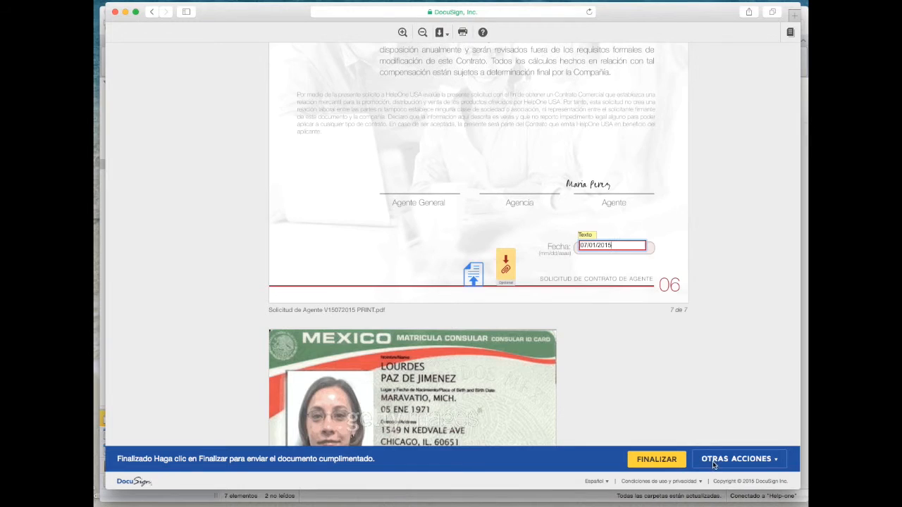
{"action": "scroll", "coordinate": [713, 465], "scroll_direction": "up", "scroll_amount": 5}
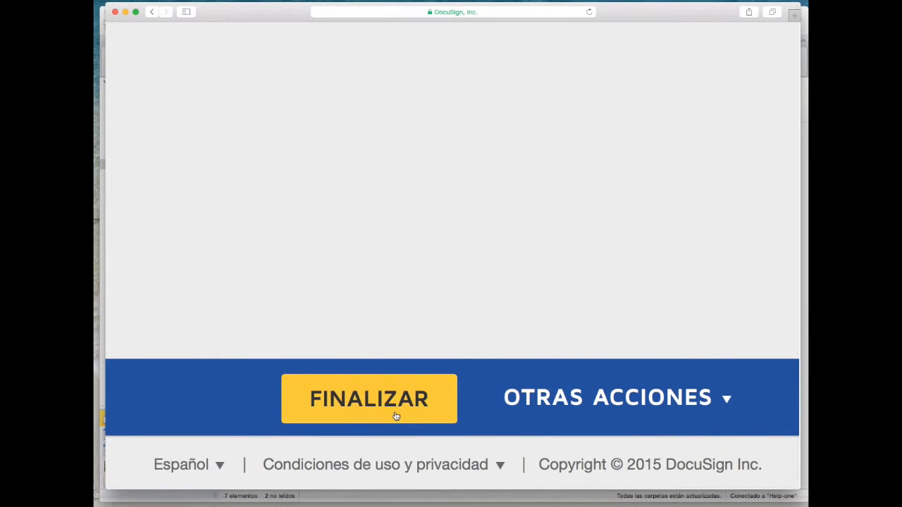
{"action": "scroll", "coordinate": [405, 417], "scroll_direction": "left", "scroll_amount": 2}
{"action": "scroll", "coordinate": [579, 432], "scroll_direction": "down", "scroll_amount": 5}
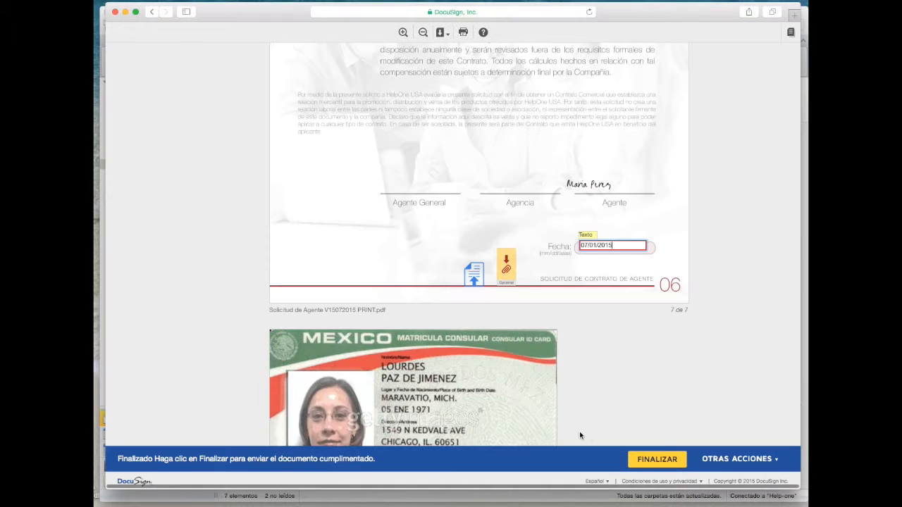
Submit the signed application with FINALIZAR and dismiss the DocuSign sign-in offer
{"action": "left_click", "coordinate": [739, 459]}
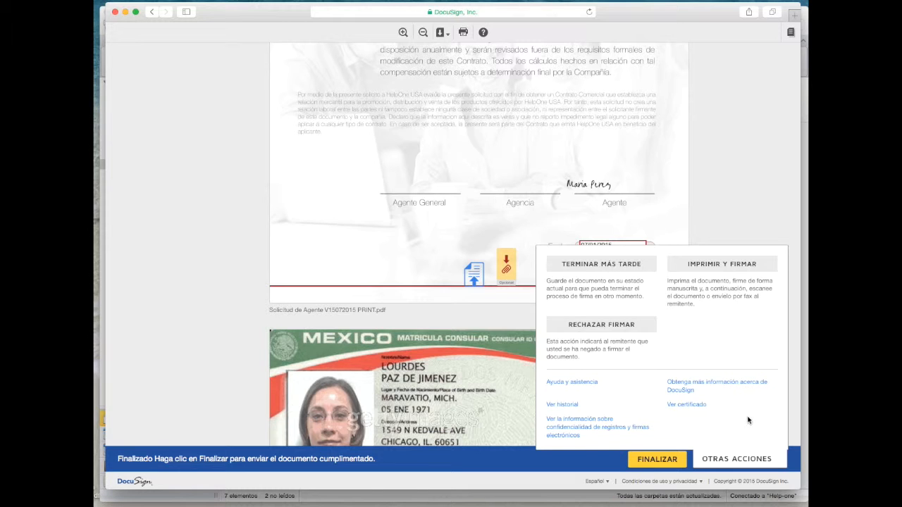
{"action": "left_click", "coordinate": [748, 461]}
{"action": "left_click", "coordinate": [651, 462]}
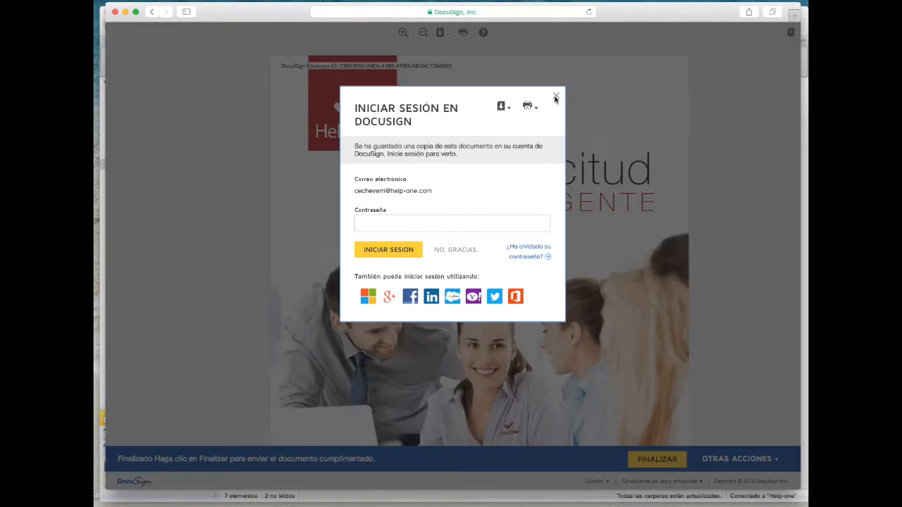
{"action": "left_click", "coordinate": [555, 100]}
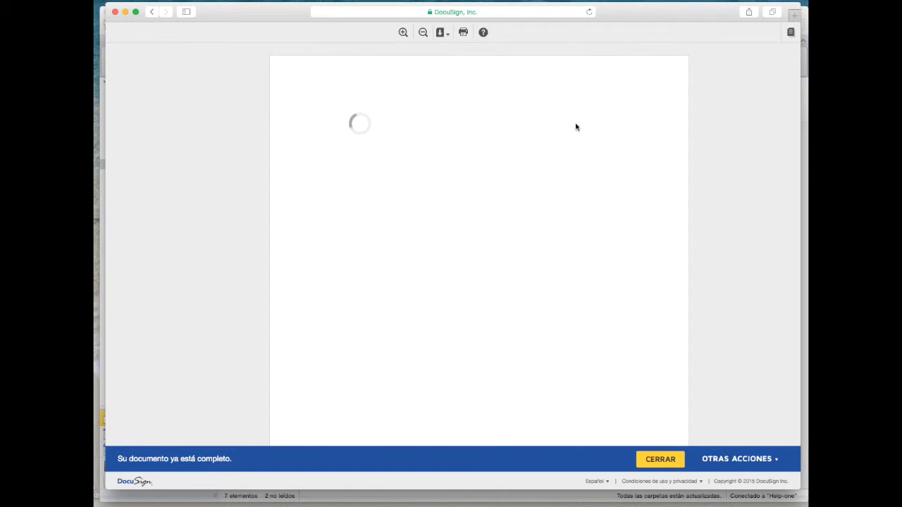
{"action": "scroll", "coordinate": [666, 178], "scroll_direction": "down", "scroll_amount": 10}
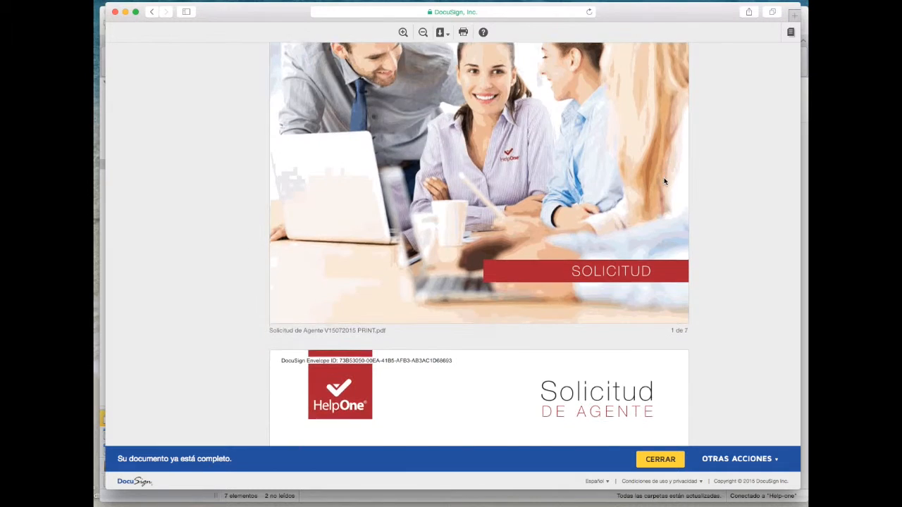
{"action": "scroll", "coordinate": [664, 182], "scroll_direction": "down", "scroll_amount": 15}
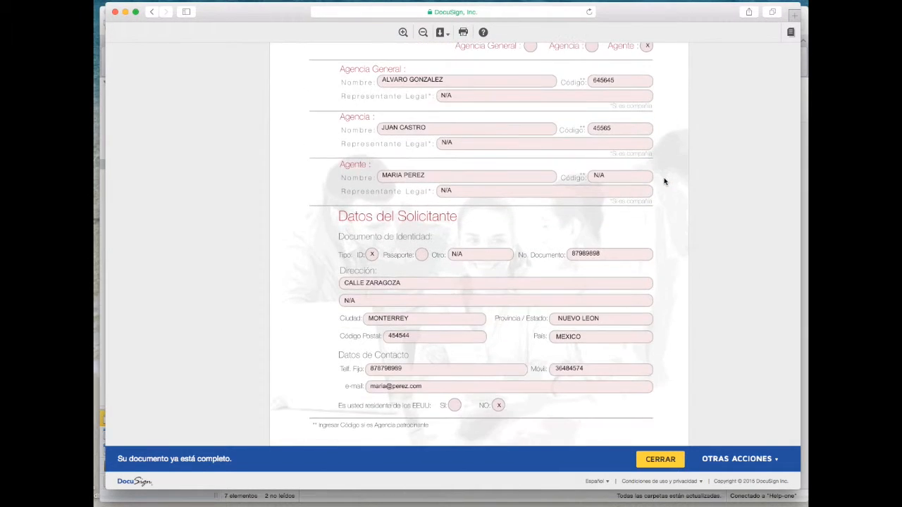
{"action": "scroll", "coordinate": [664, 182], "scroll_direction": "down", "scroll_amount": 15}
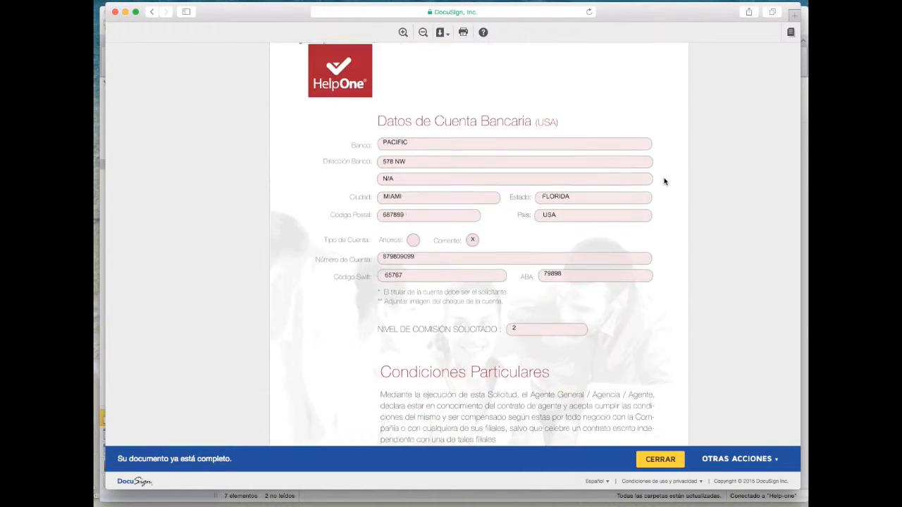
{"action": "scroll", "coordinate": [664, 181], "scroll_direction": "down", "scroll_amount": 15}
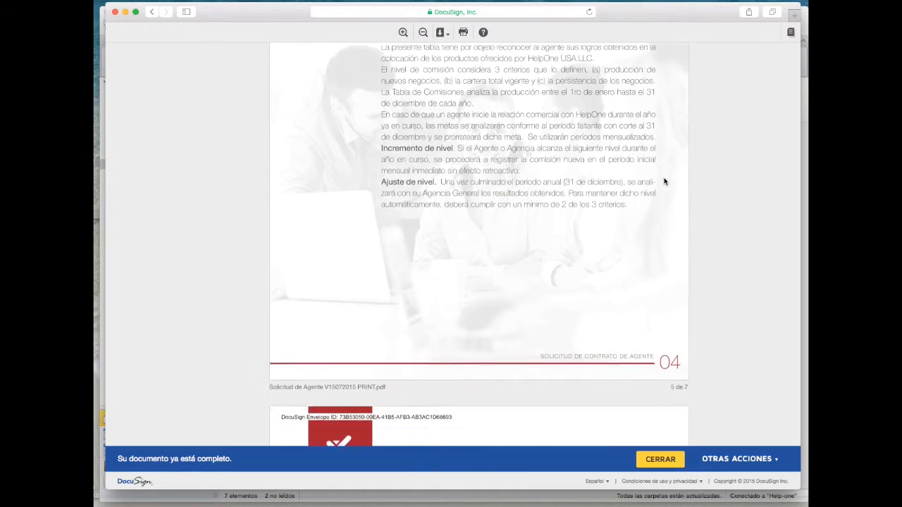
{"action": "scroll", "coordinate": [664, 182], "scroll_direction": "down", "scroll_amount": 15}
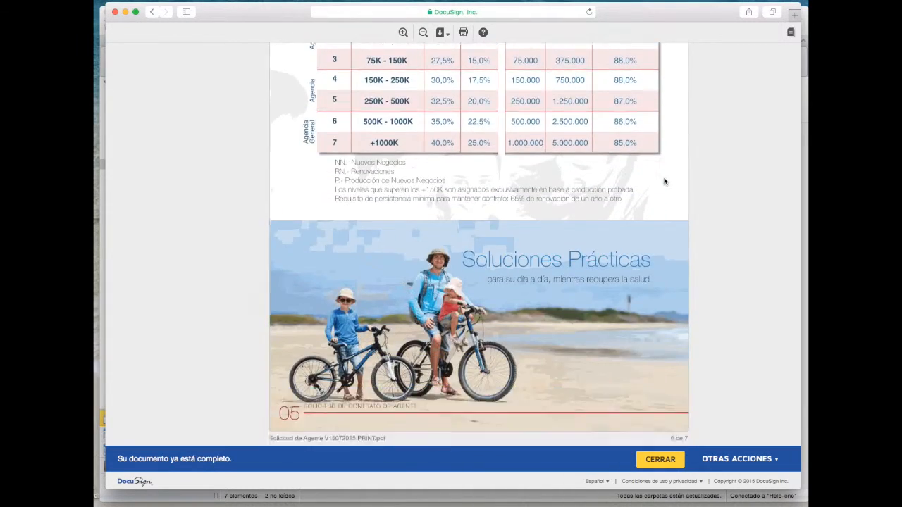
{"action": "scroll", "coordinate": [664, 182], "scroll_direction": "down", "scroll_amount": 15}
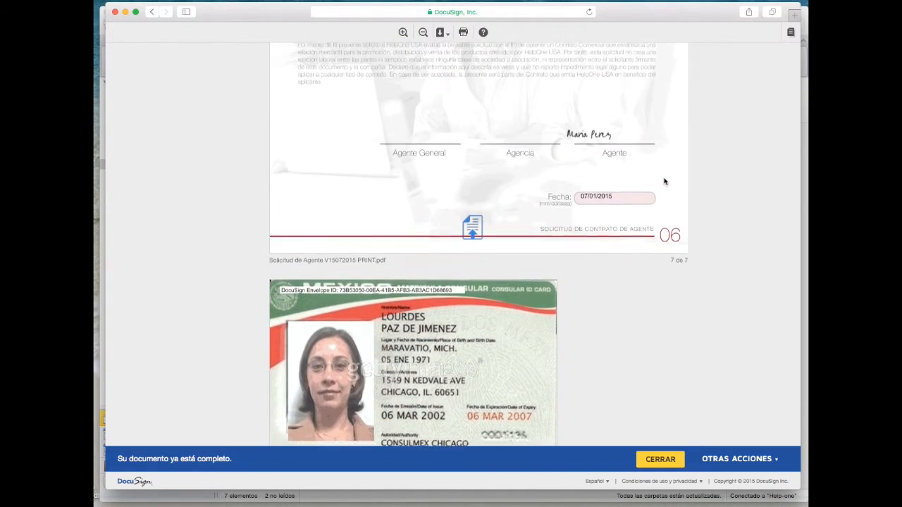
{"action": "scroll", "coordinate": [664, 182], "scroll_direction": "up", "scroll_amount": 3}
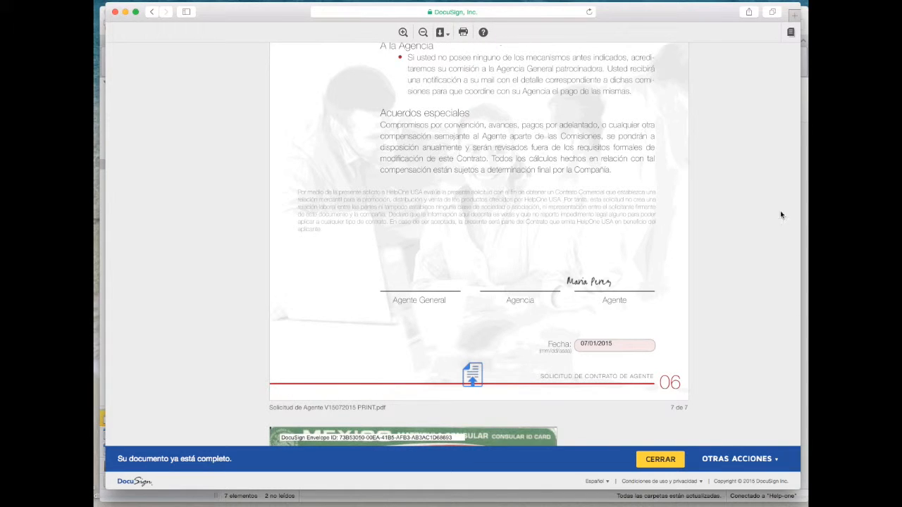
{"action": "left_click", "coordinate": [661, 460]}
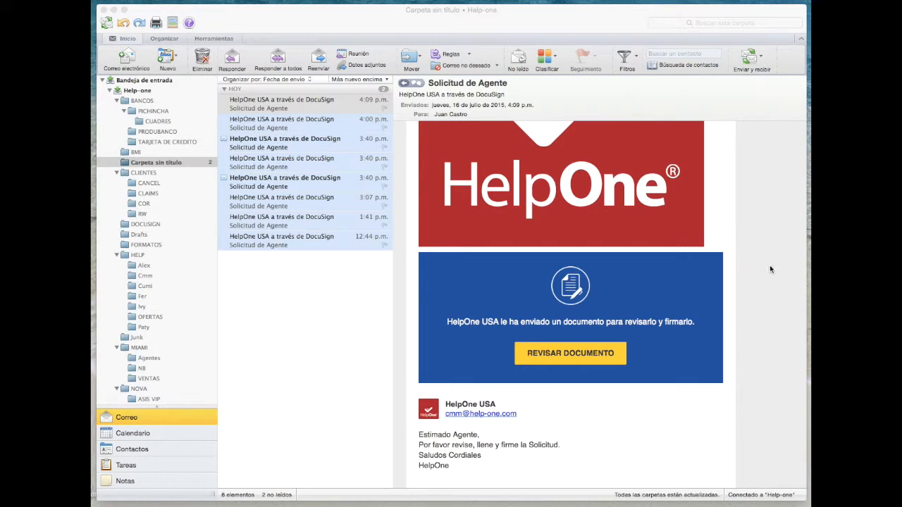
Open the newest HelpOne USA signing request and launch REVISAR DOCUMENTO to view the application
{"action": "left_click", "coordinate": [307, 103]}
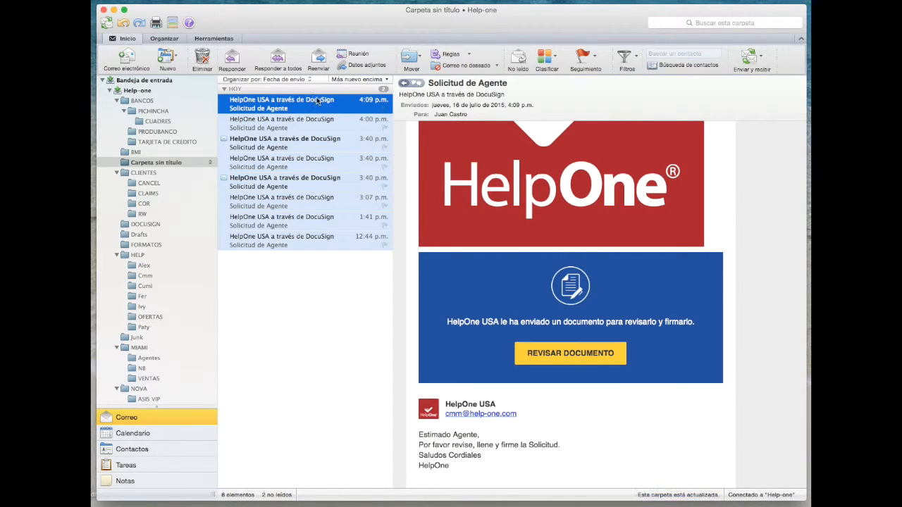
{"action": "left_click", "coordinate": [571, 358]}
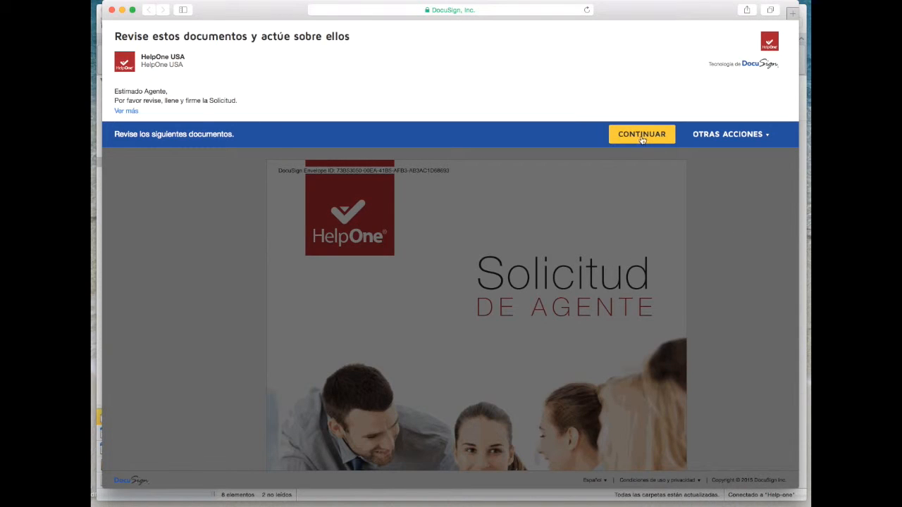
Continue past the review notice and scroll to page 7's FIRMAR tag for the agency
{"action": "left_click", "coordinate": [642, 135]}
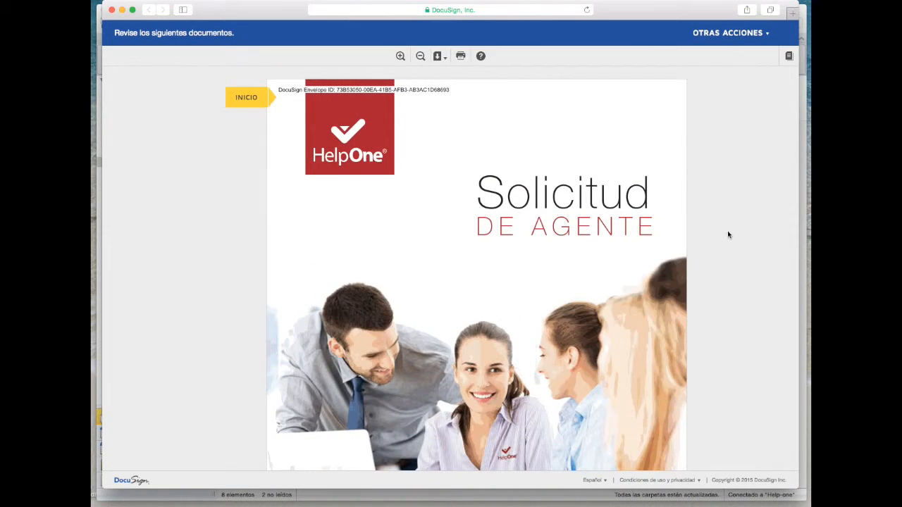
{"action": "scroll", "coordinate": [726, 241], "scroll_direction": "down", "scroll_amount": 15}
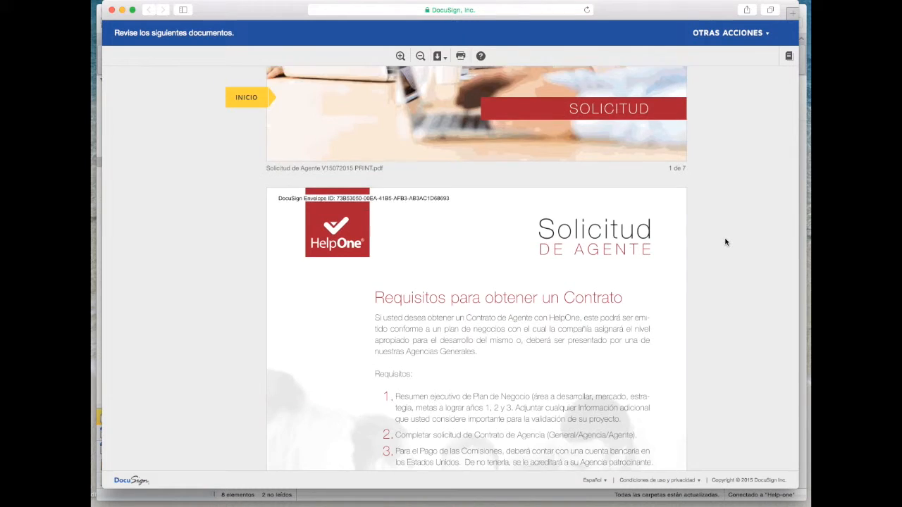
{"action": "scroll", "coordinate": [726, 242], "scroll_direction": "down", "scroll_amount": 10}
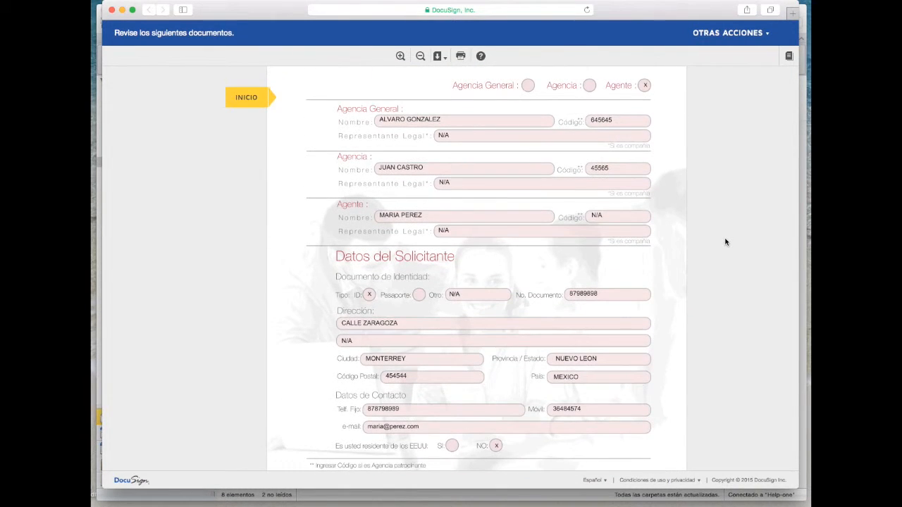
{"action": "scroll", "coordinate": [726, 242], "scroll_direction": "down", "scroll_amount": 5}
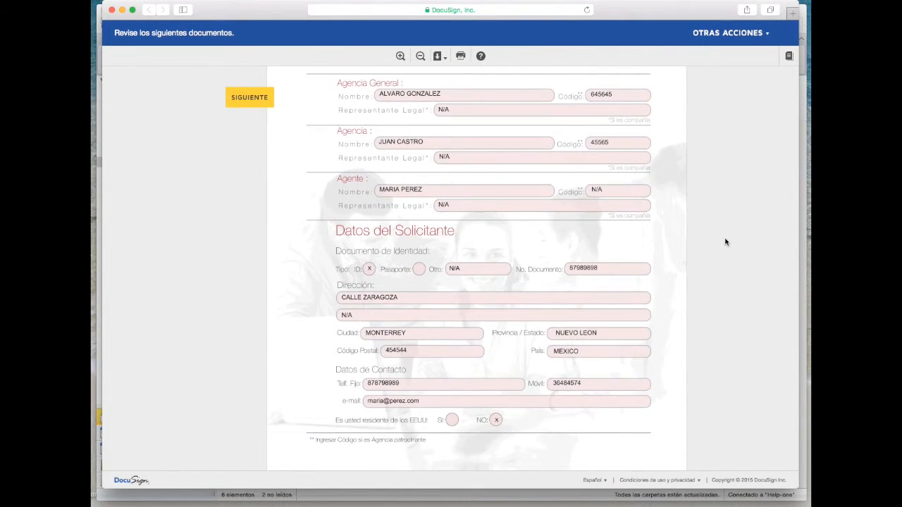
{"action": "scroll", "coordinate": [726, 242], "scroll_direction": "down", "scroll_amount": 10}
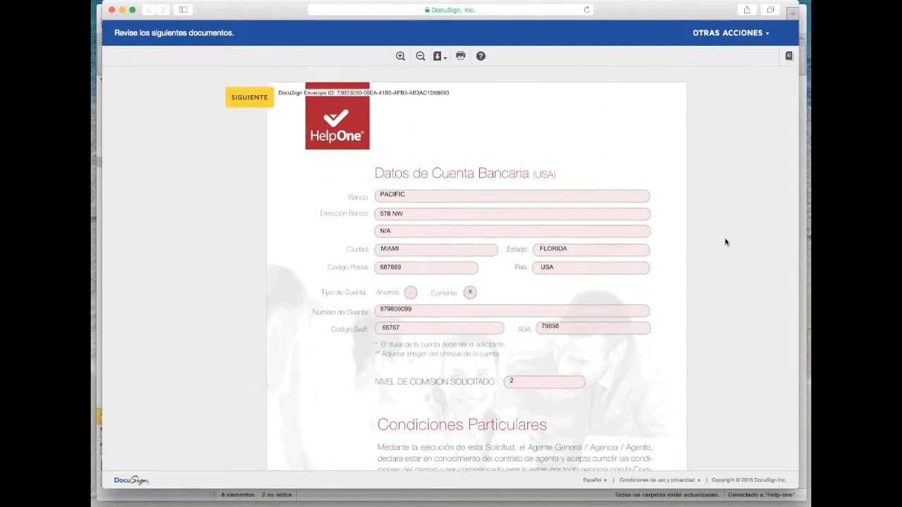
{"action": "scroll", "coordinate": [726, 242], "scroll_direction": "down", "scroll_amount": 15}
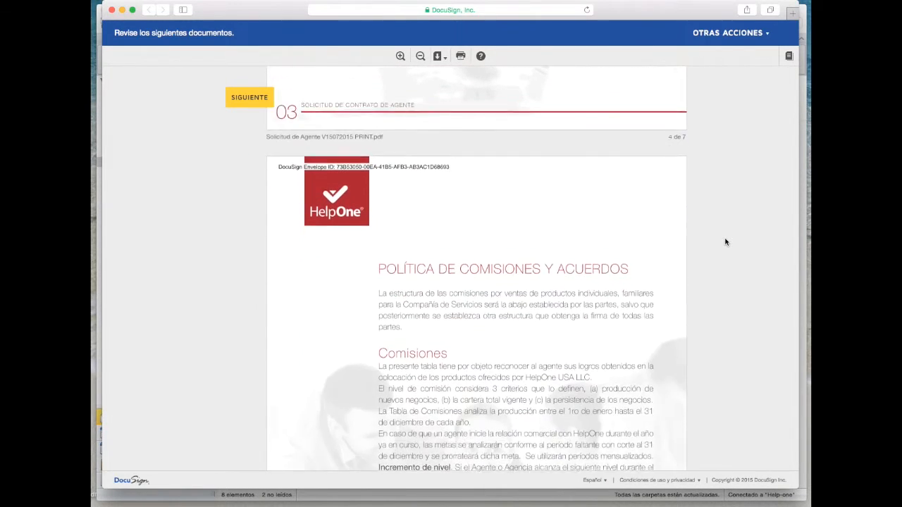
{"action": "scroll", "coordinate": [726, 241], "scroll_direction": "down", "scroll_amount": 20}
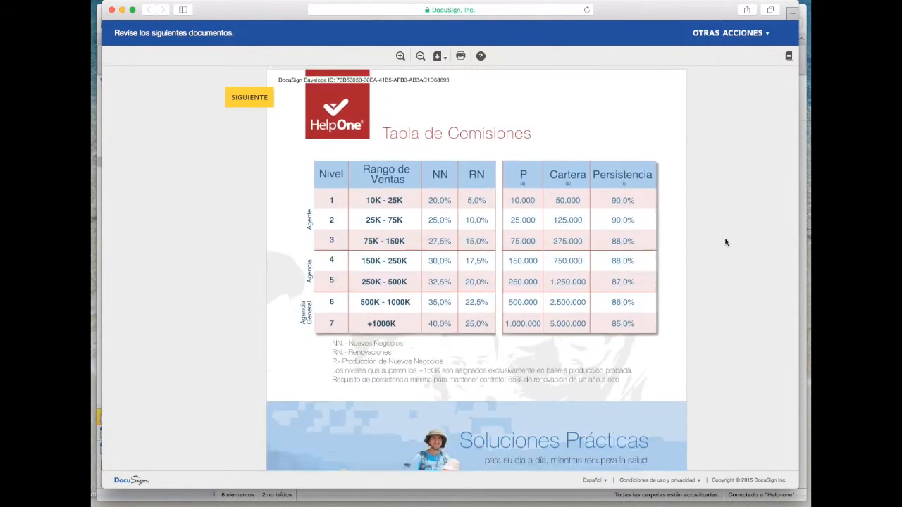
{"action": "scroll", "coordinate": [726, 242], "scroll_direction": "down", "scroll_amount": 20}
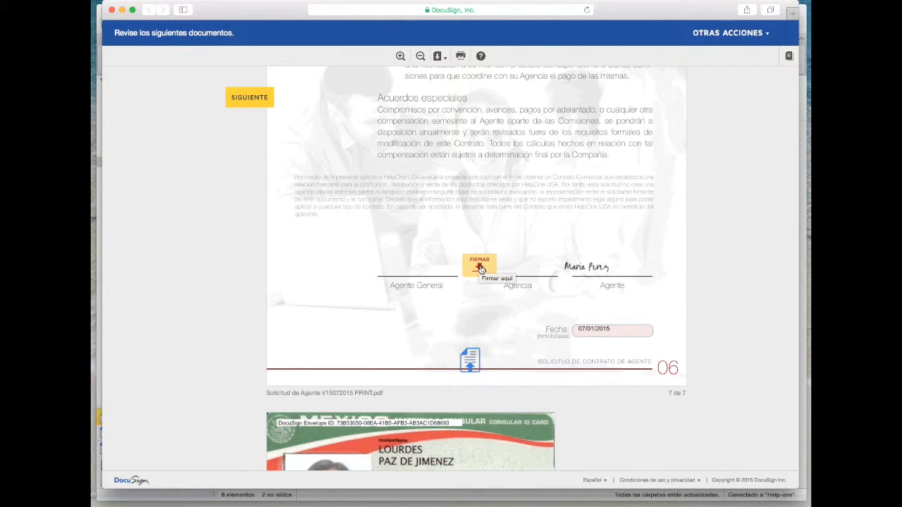
Sign the Agencia line with the proposed adopted signature and finalize the document
{"action": "left_click", "coordinate": [480, 267]}
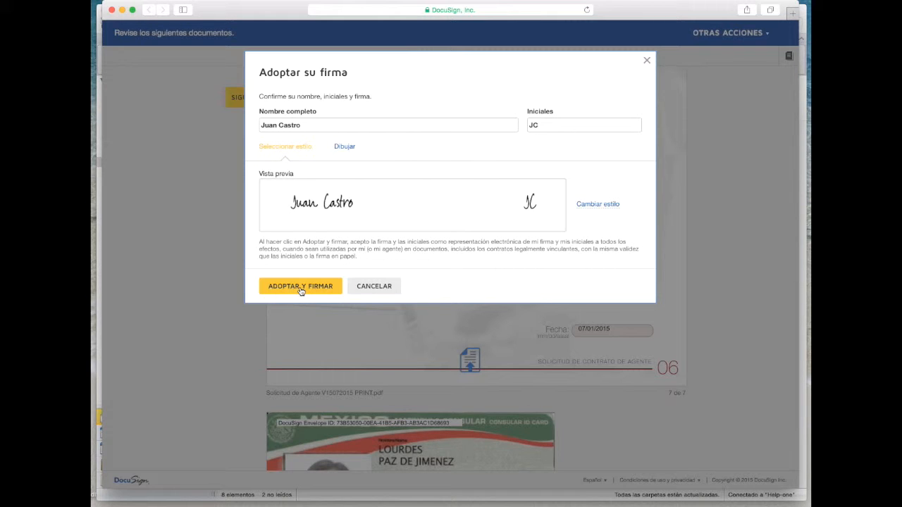
{"action": "left_click", "coordinate": [306, 290]}
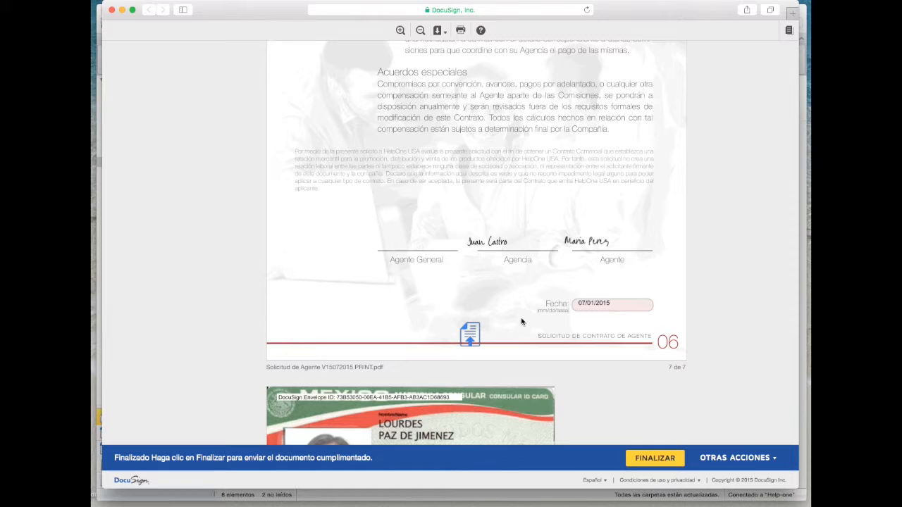
{"action": "left_click", "coordinate": [669, 462]}
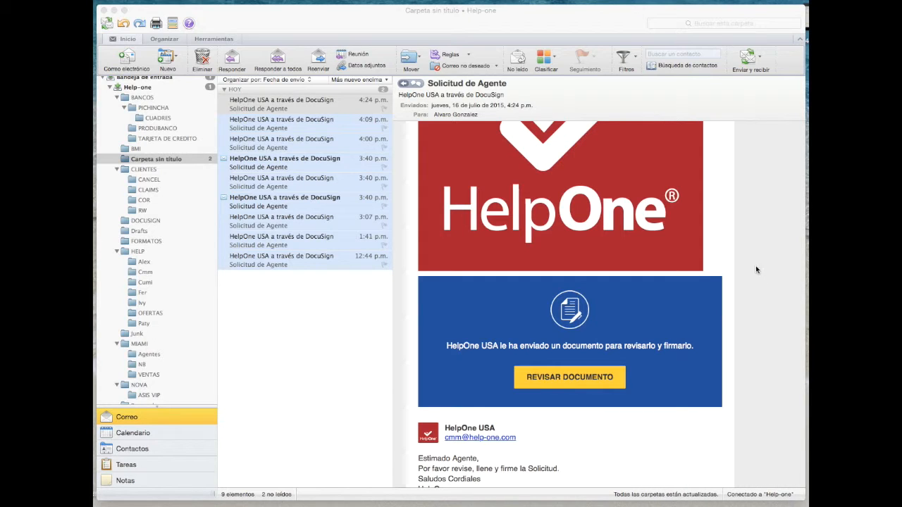
Open the latest 'HelpOne USA a través de DocuSign' message's document via REVISAR DOCUMENTO
{"action": "left_click", "coordinate": [328, 107]}
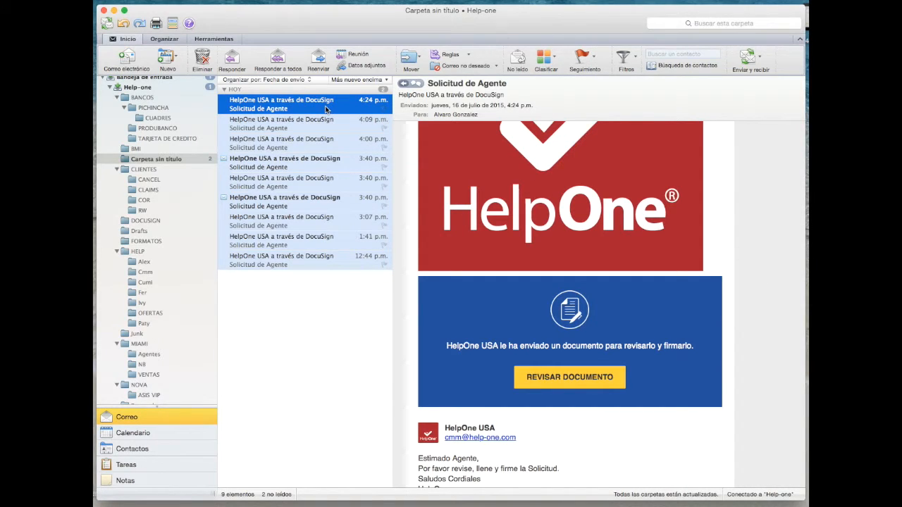
{"action": "left_click", "coordinate": [600, 385]}
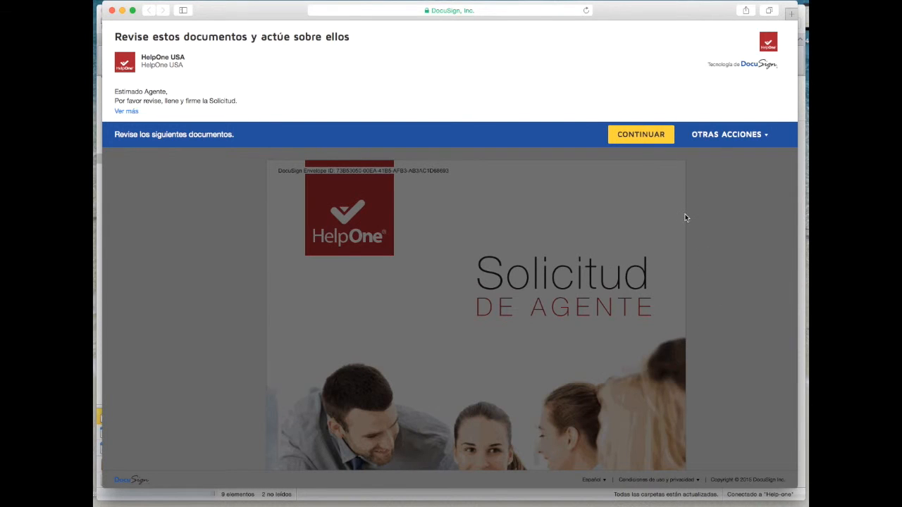
Continue into the document and scroll to page 7's Agente General signing tag
{"action": "left_click", "coordinate": [655, 141]}
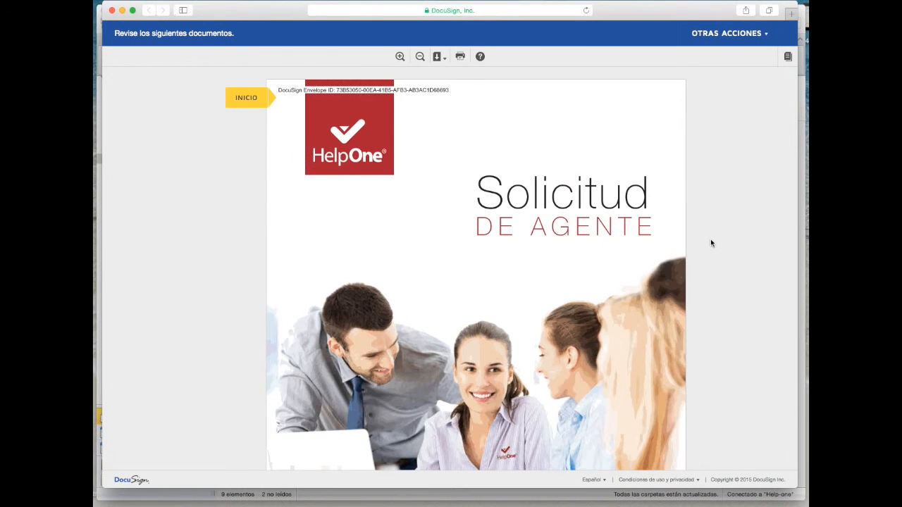
{"action": "scroll", "coordinate": [711, 243], "scroll_direction": "down", "scroll_amount": 15}
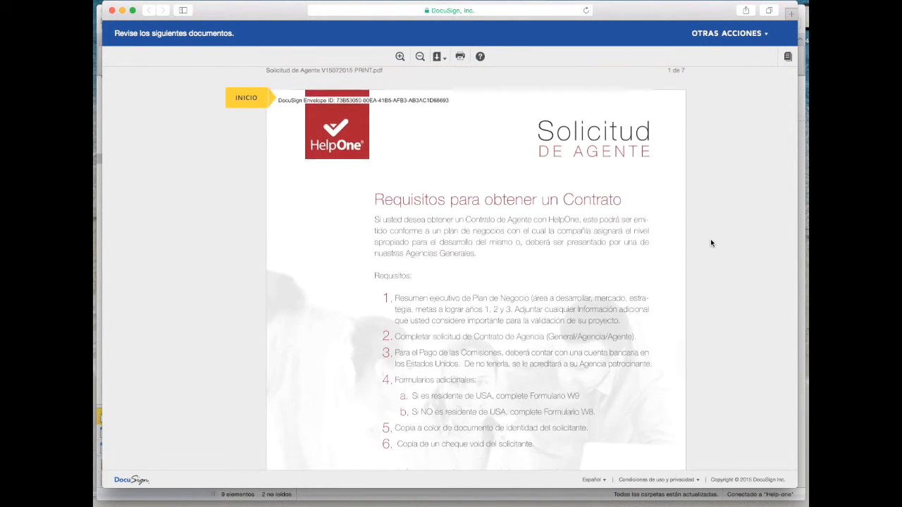
{"action": "scroll", "coordinate": [711, 243], "scroll_direction": "down", "scroll_amount": 12}
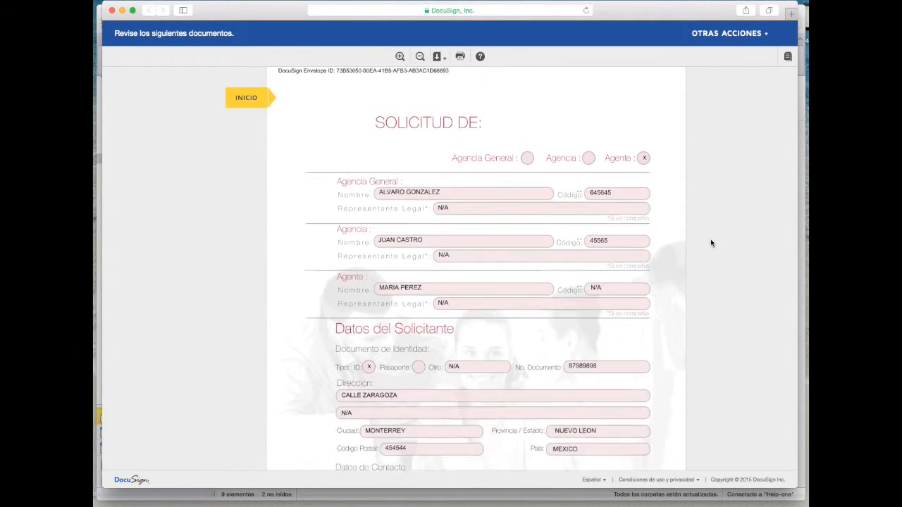
{"action": "scroll", "coordinate": [711, 243], "scroll_direction": "down", "scroll_amount": 12}
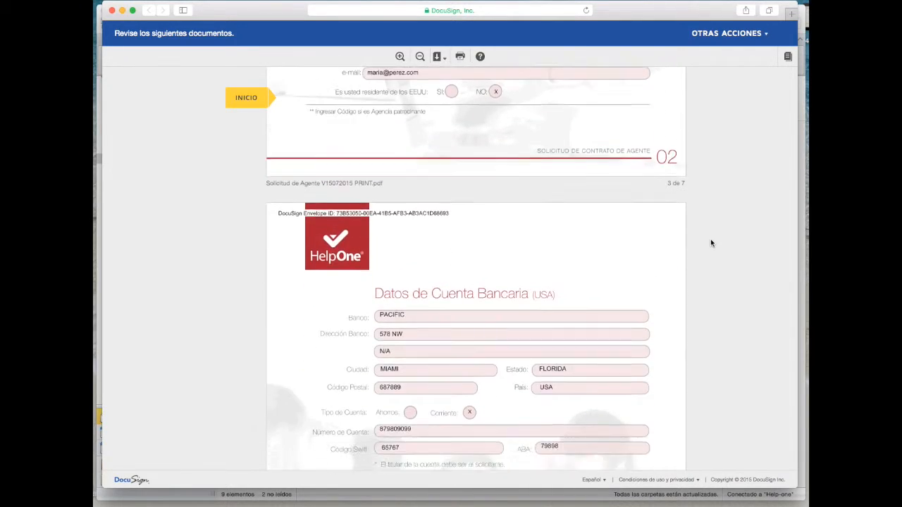
{"action": "scroll", "coordinate": [711, 244], "scroll_direction": "down", "scroll_amount": 15}
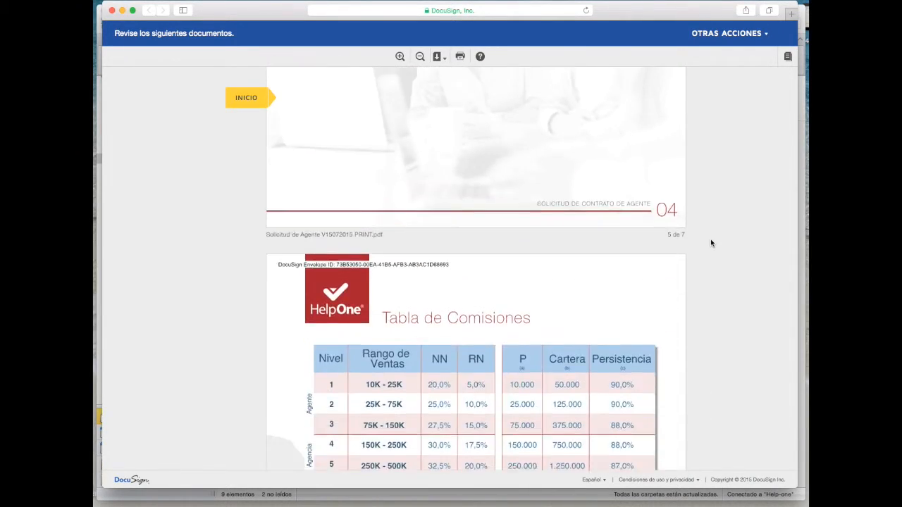
{"action": "scroll", "coordinate": [711, 244], "scroll_direction": "down", "scroll_amount": 15}
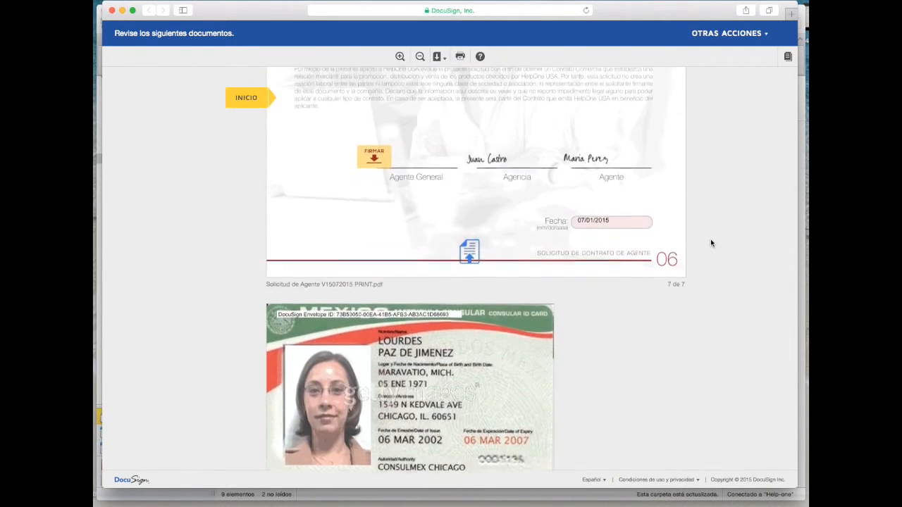
{"action": "scroll", "coordinate": [711, 243], "scroll_direction": "up", "scroll_amount": 4}
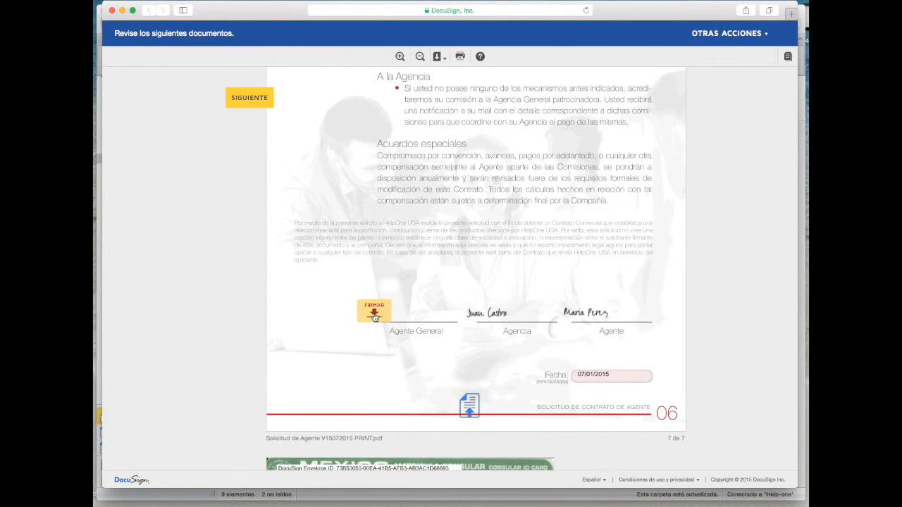
Sign the Agente General line, finalize the application, and dismiss the sign-in prompt
{"action": "left_click", "coordinate": [374, 315]}
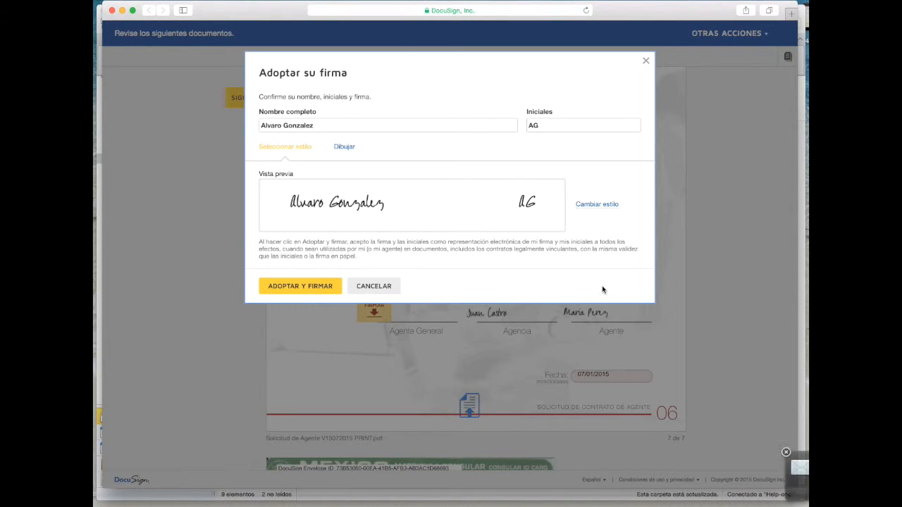
{"action": "left_click", "coordinate": [297, 291]}
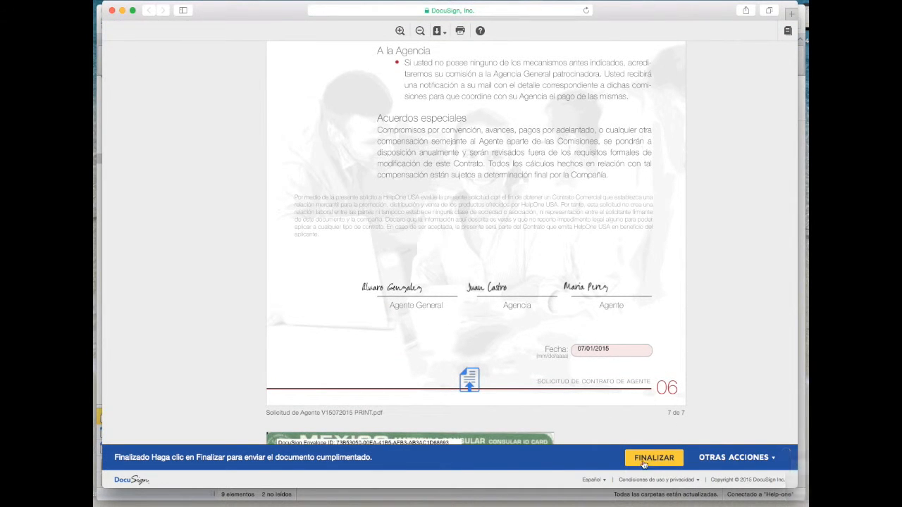
{"action": "left_click", "coordinate": [652, 461]}
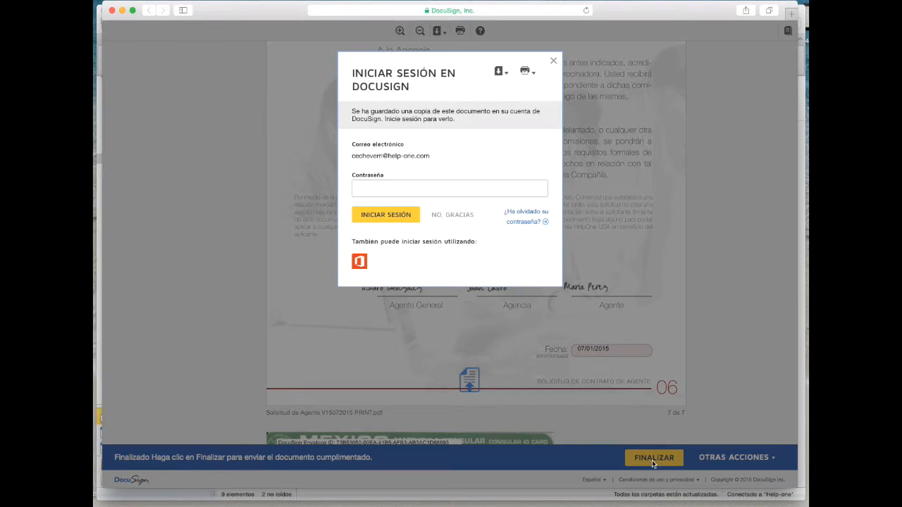
{"action": "left_click", "coordinate": [554, 64]}
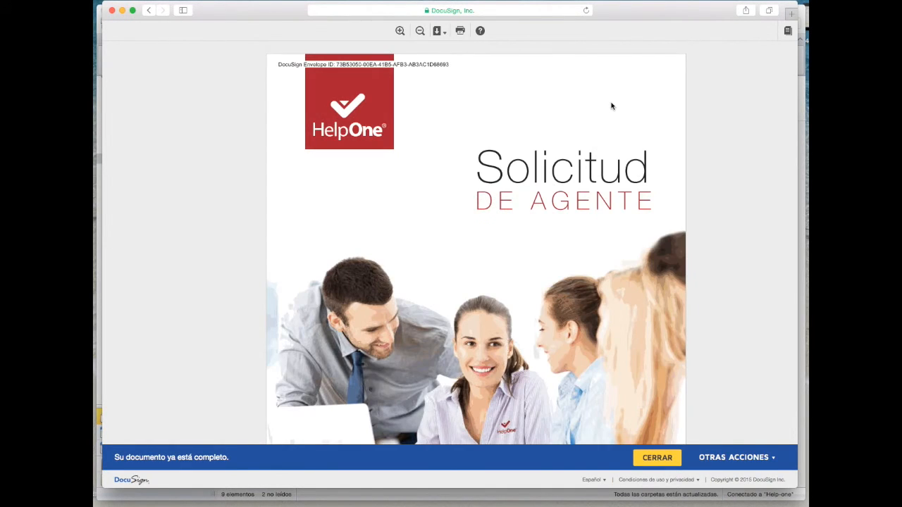
Scroll through the fully signed application, then close the DocuSign session with CERRAR
{"action": "scroll", "coordinate": [709, 169], "scroll_direction": "down", "scroll_amount": 15}
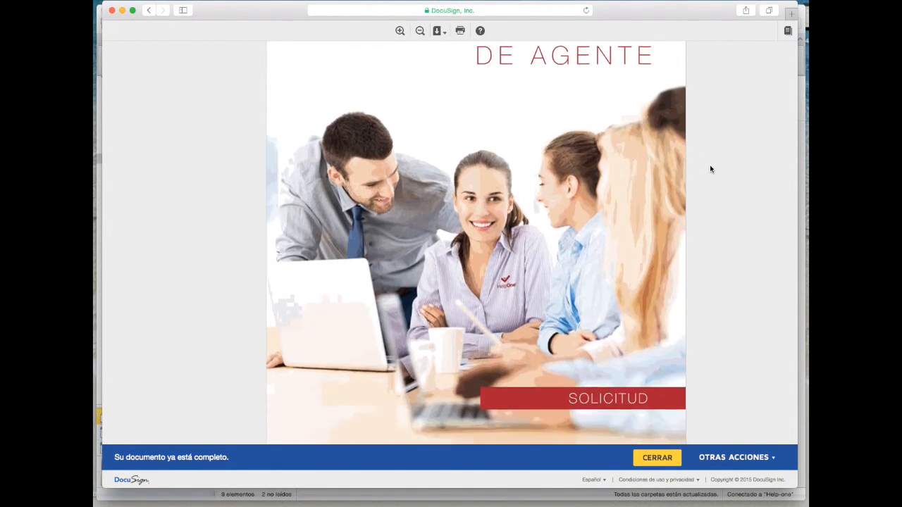
{"action": "scroll", "coordinate": [710, 170], "scroll_direction": "down", "scroll_amount": 9}
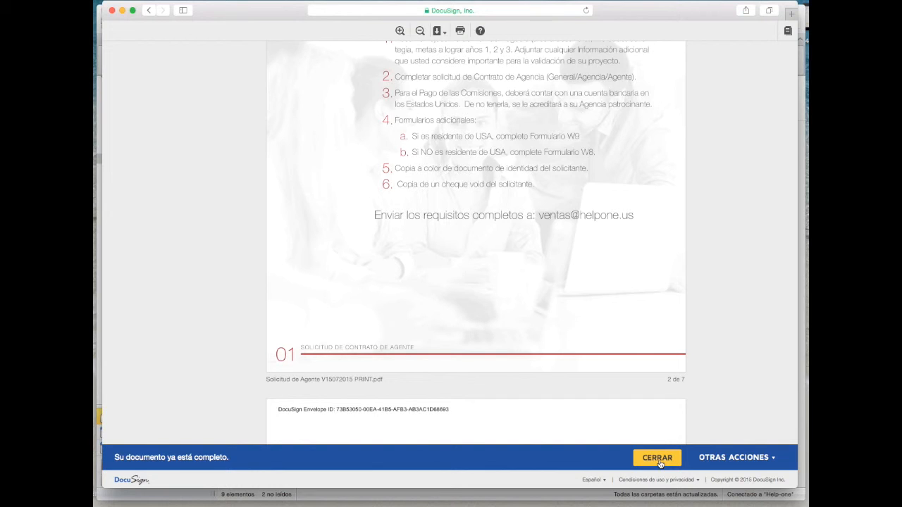
{"action": "left_click", "coordinate": [659, 463]}
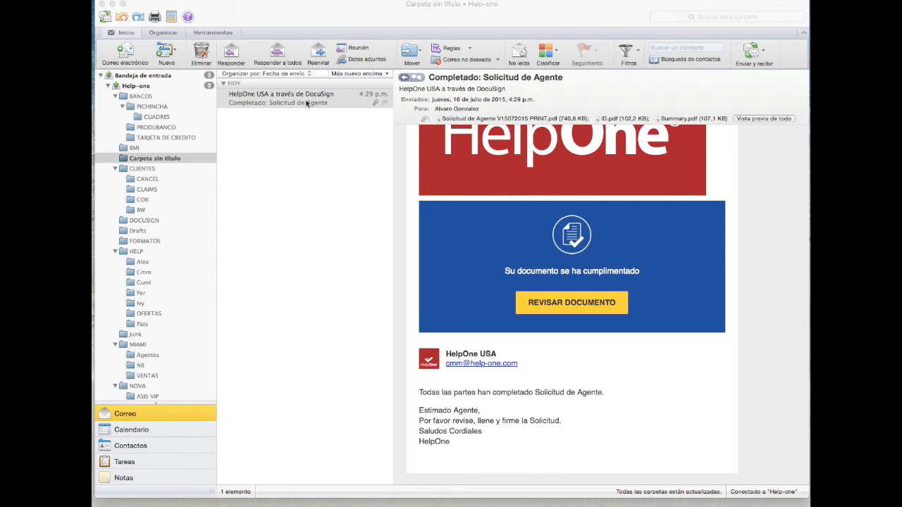
Open the 'Completado: Solicitud de Agente' email and select the 'Solicitud de Agente V15072015 PRINT.pdf' attachment
{"action": "left_click", "coordinate": [312, 103]}
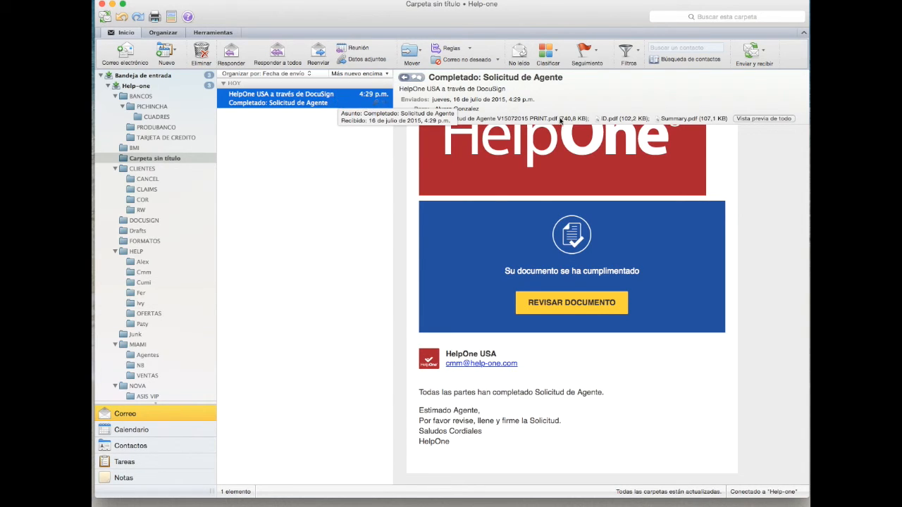
{"action": "left_click_drag", "start_coordinate": [443, 393], "coordinate": [609, 398]}
{"action": "left_click", "coordinate": [610, 399]}
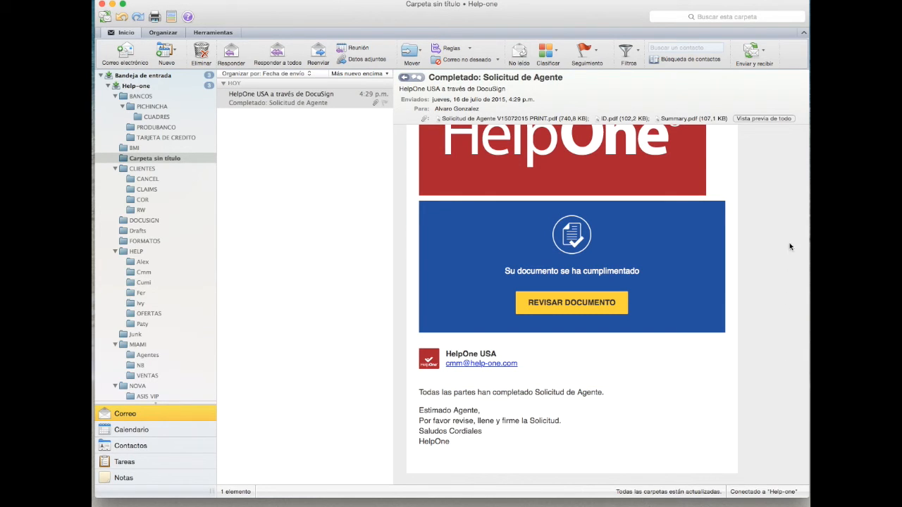
{"action": "left_click", "coordinate": [486, 120]}
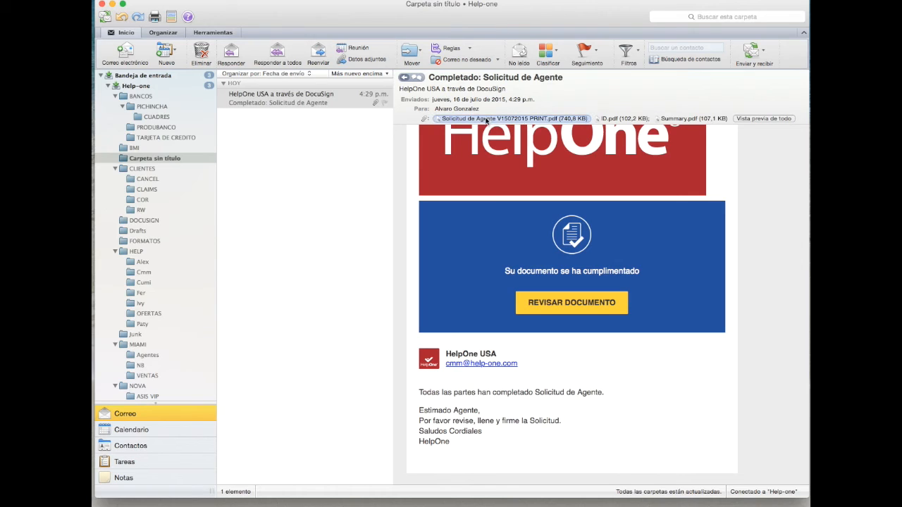